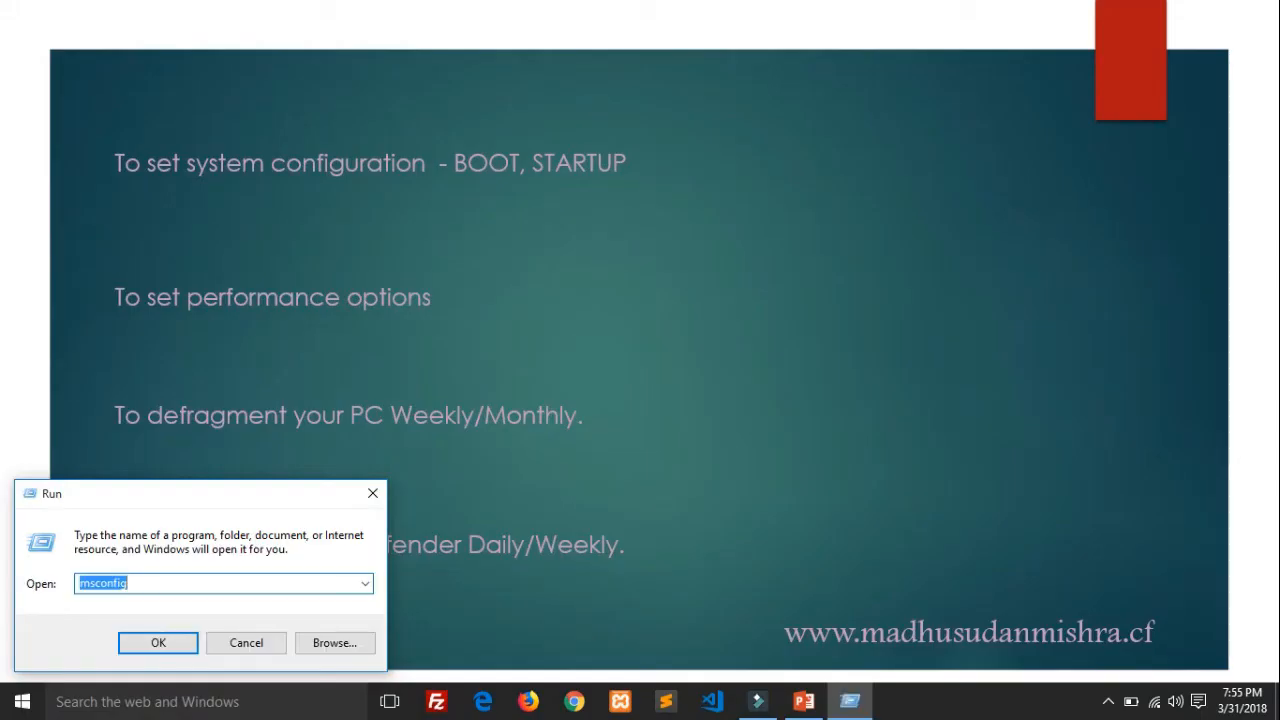
# Step: Launch System Configuration by running msconfig
pyautogui.write('ms')
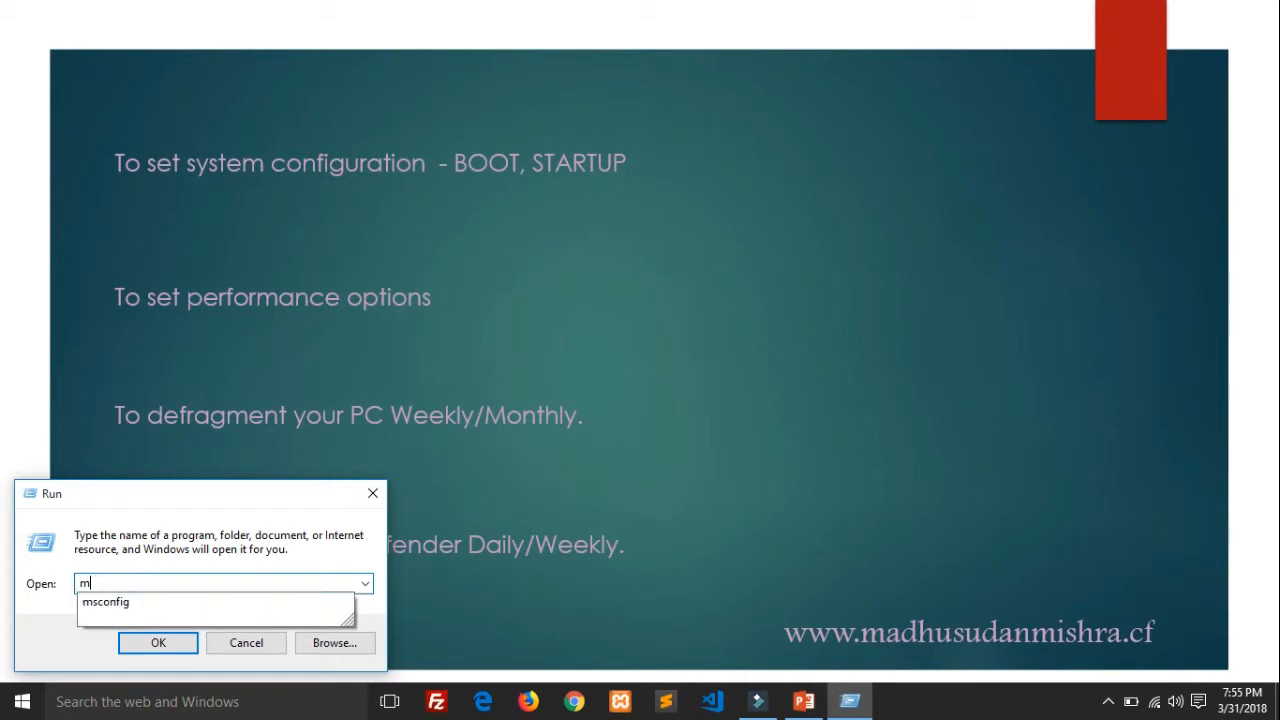
pyautogui.press('Down')
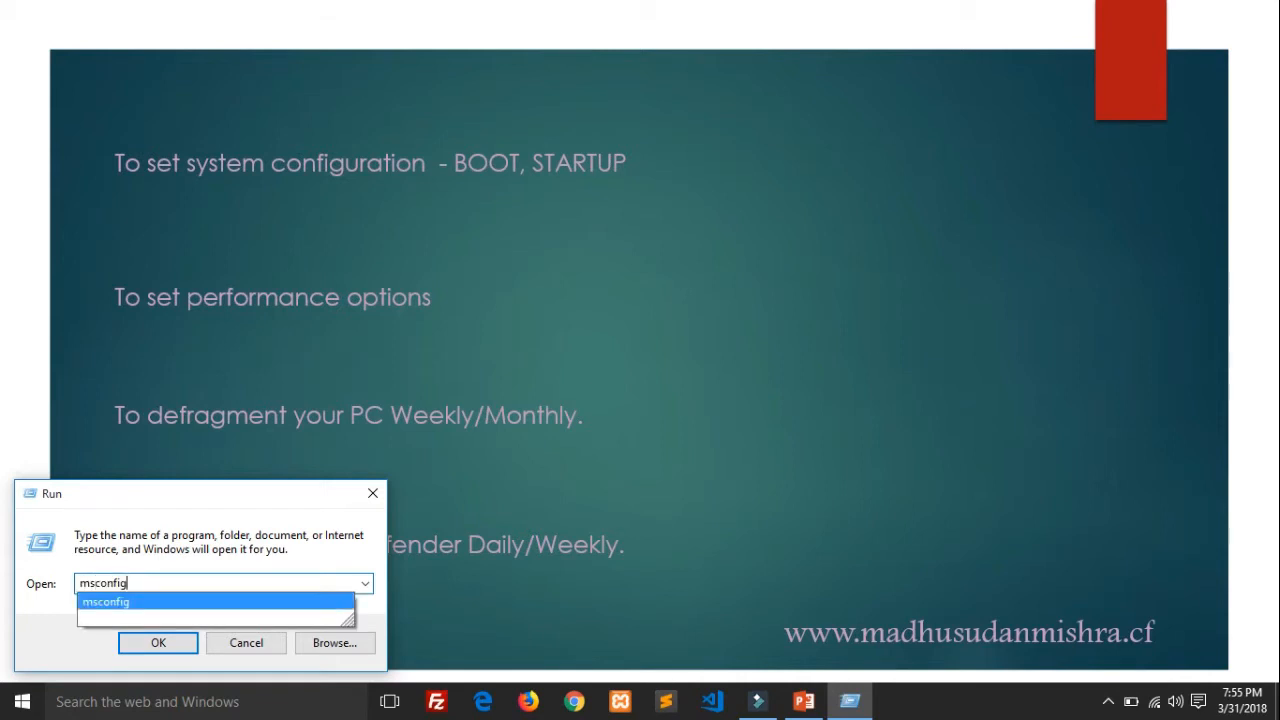
pyautogui.press('Return')
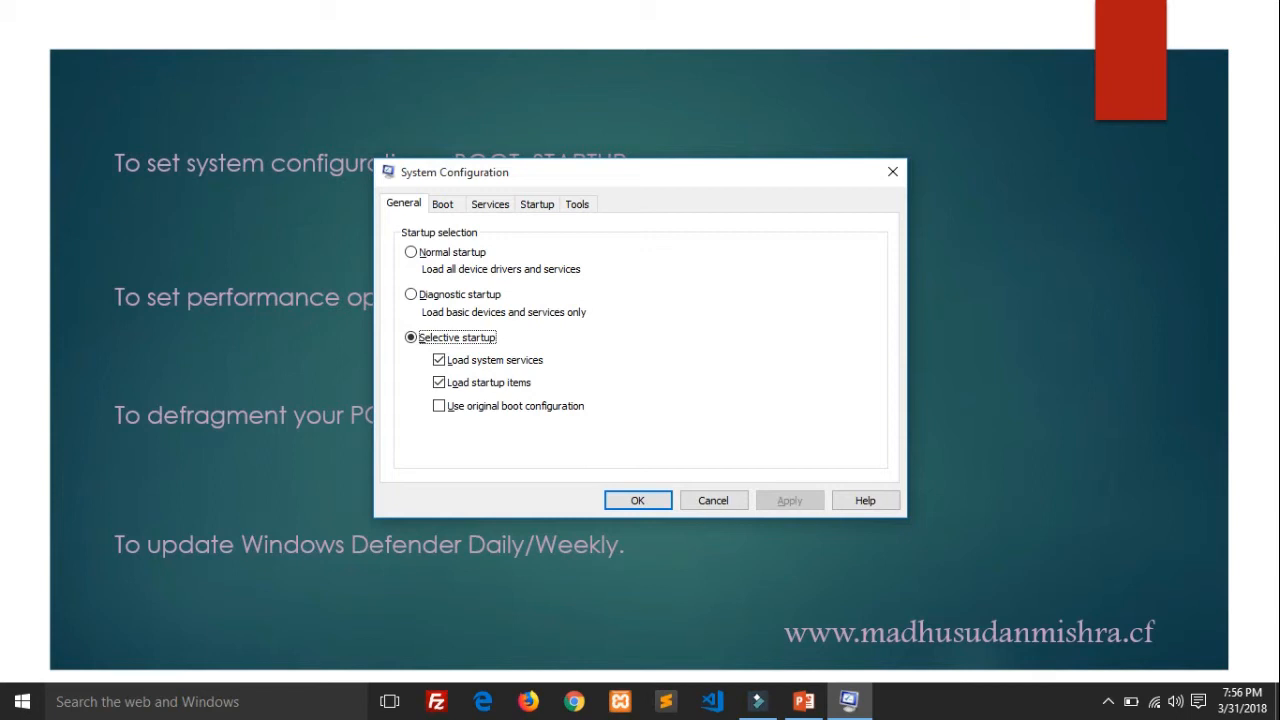
# Step: Try boot timeouts of 30 and 10 seconds for Windows 10, and finally set the timeout to 5 seconds
pyautogui.click(442, 204)
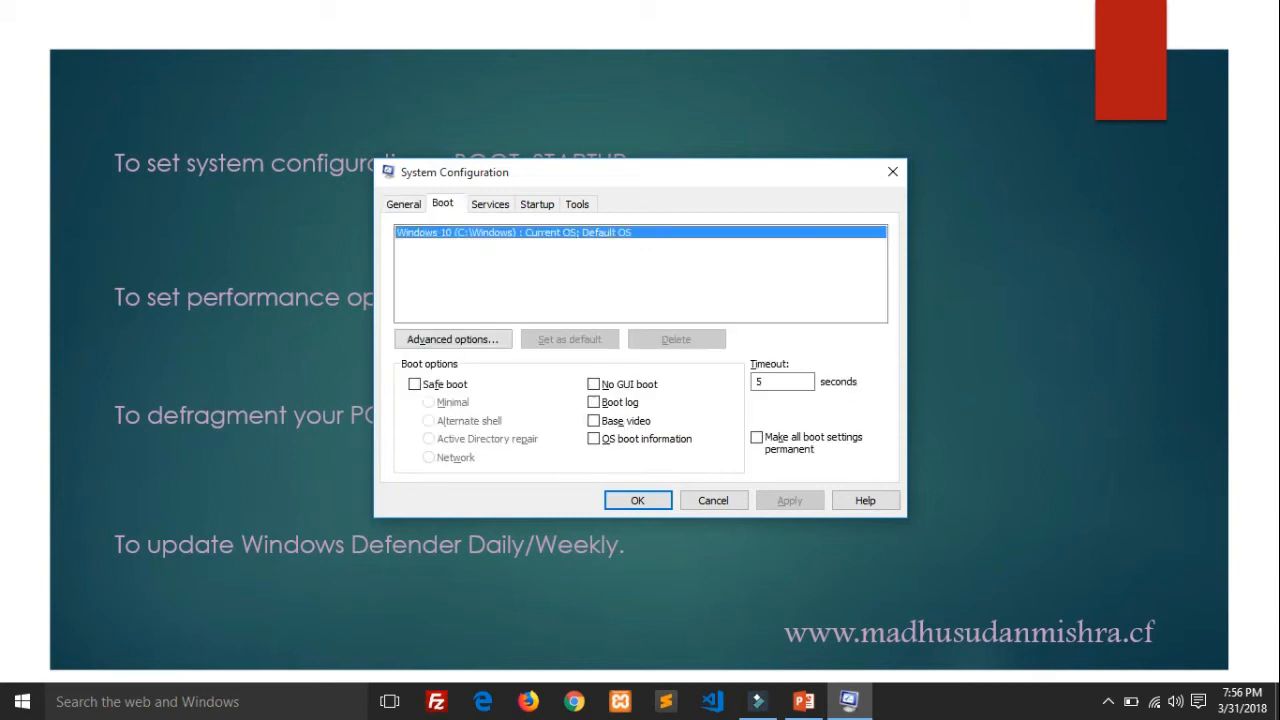
pyautogui.doubleClick(760, 382)
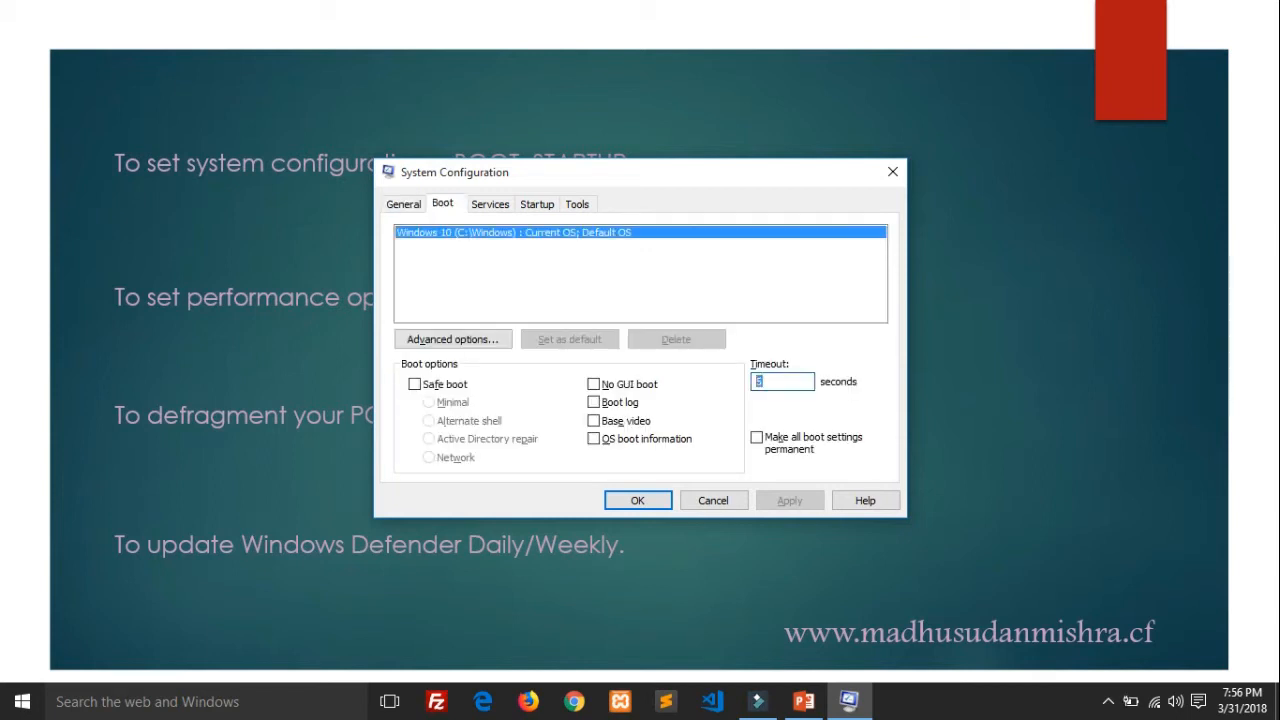
pyautogui.write('30')
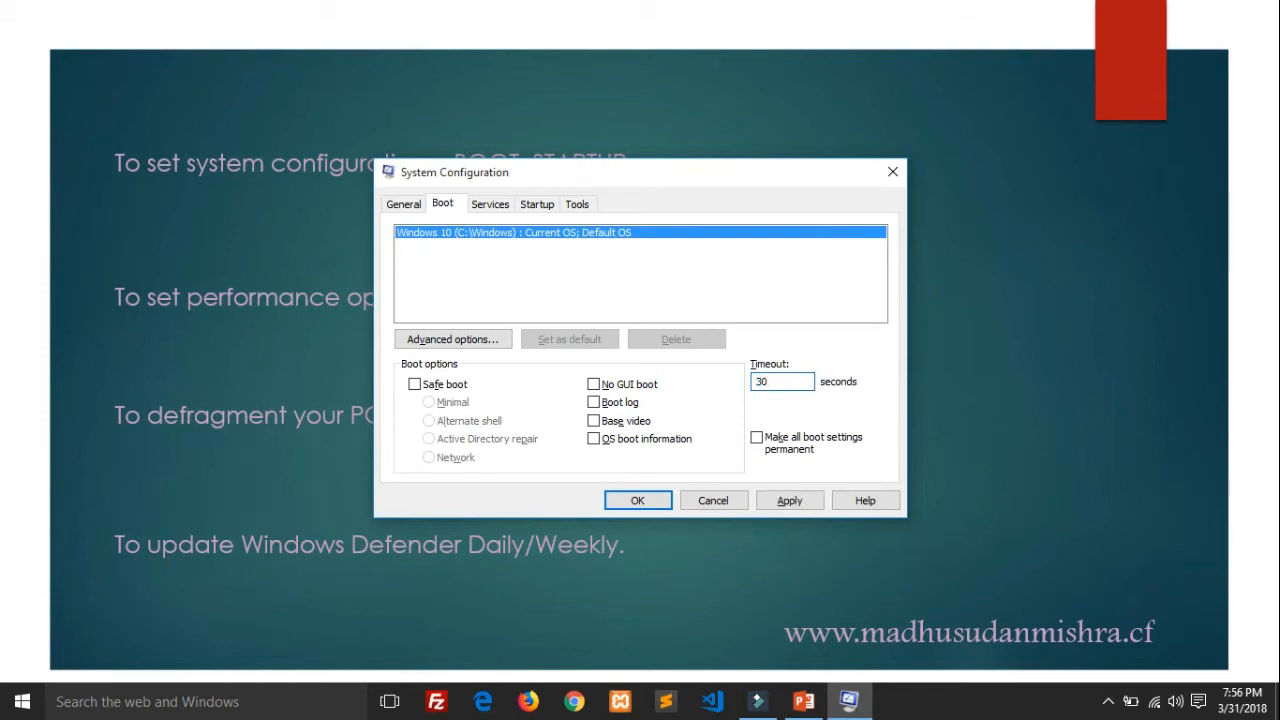
pyautogui.press('BackSpace')
pyautogui.press('BackSpace')
pyautogui.write('10')
pyautogui.press('BackSpace')
pyautogui.press('BackSpace')
pyautogui.write('5')
# Step: Open the startup programs list in Task Manager and sort it by startup impact, from none up to high
pyautogui.click(537, 204)
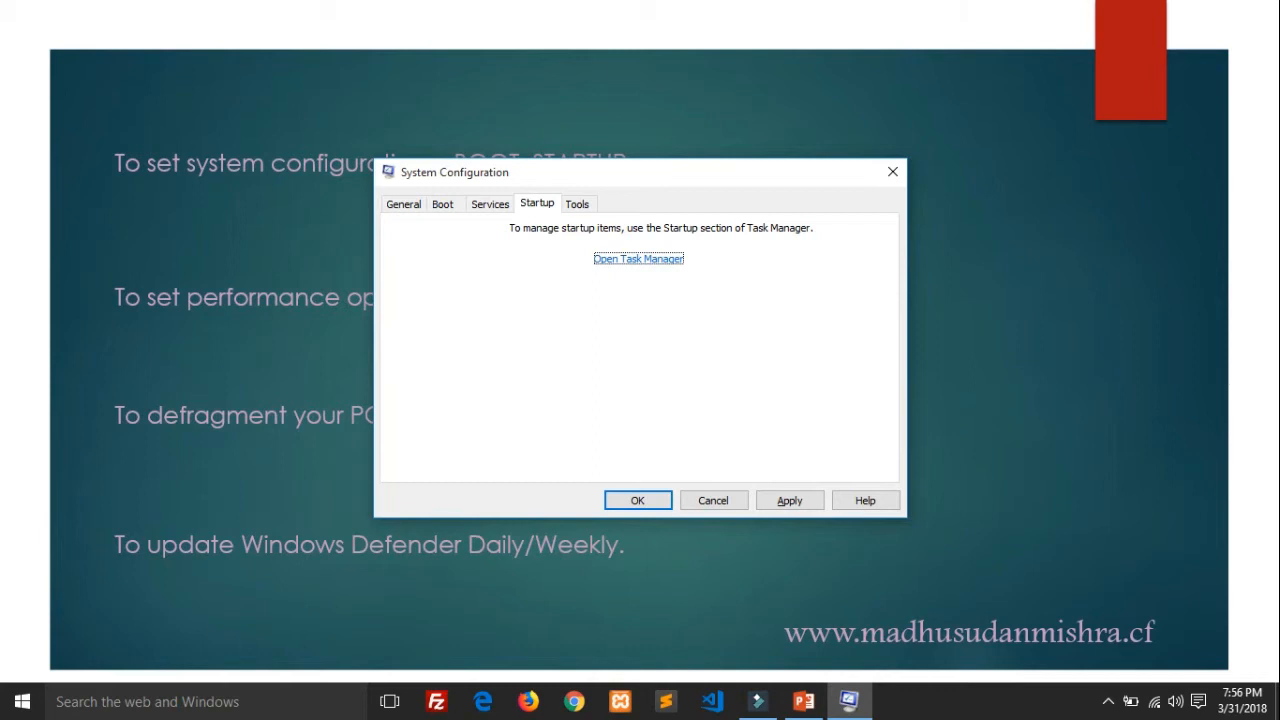
pyautogui.click(638, 259)
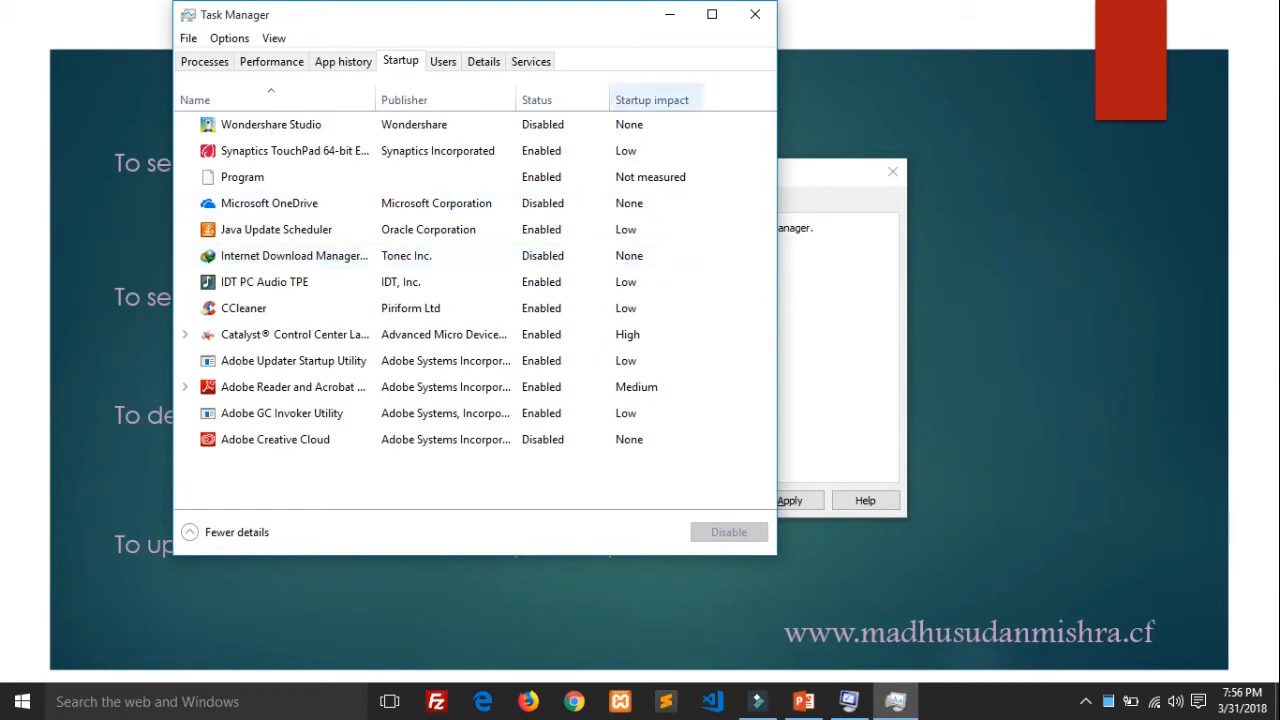
pyautogui.click(652, 100)
pyautogui.click(652, 100)
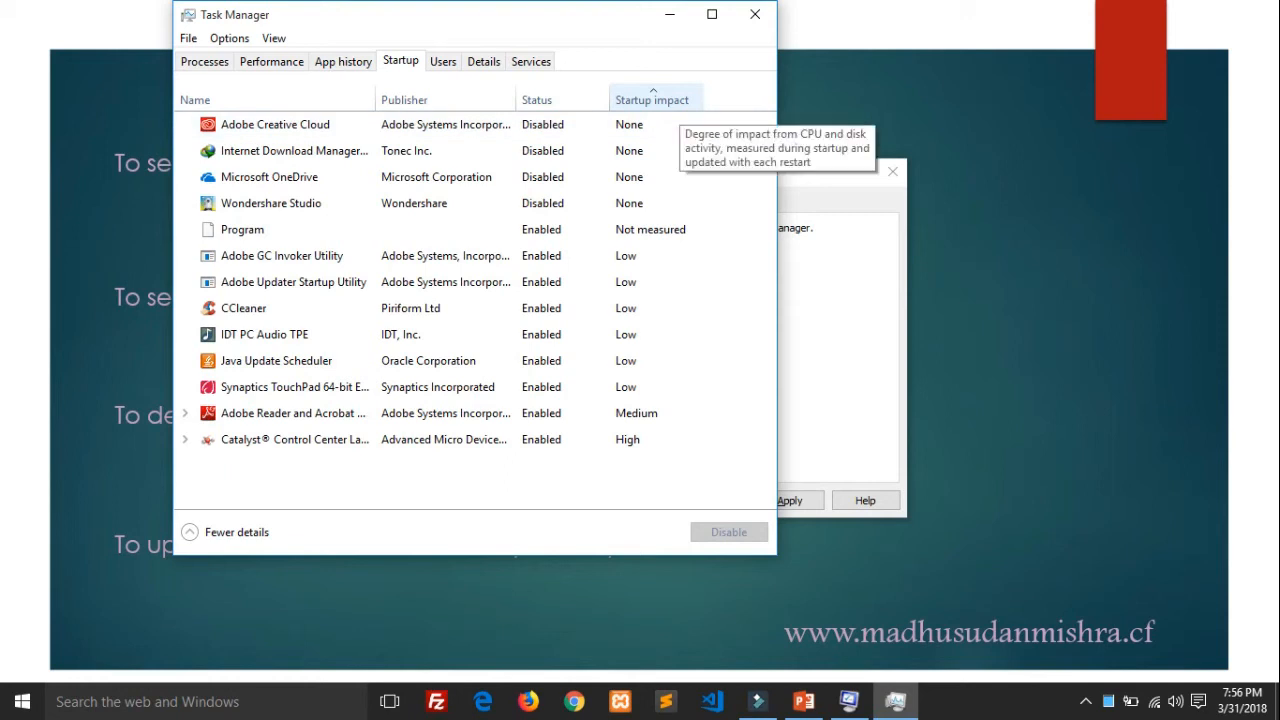
pyautogui.click(652, 100)
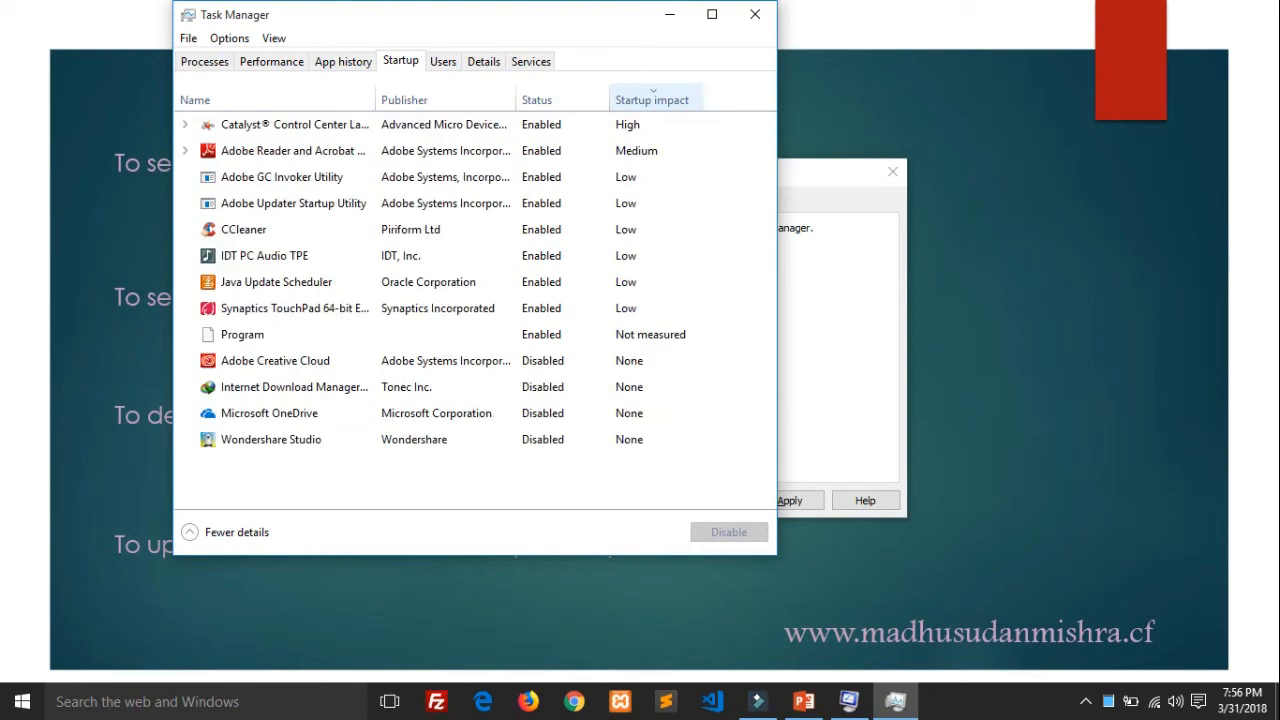
pyautogui.click(652, 100)
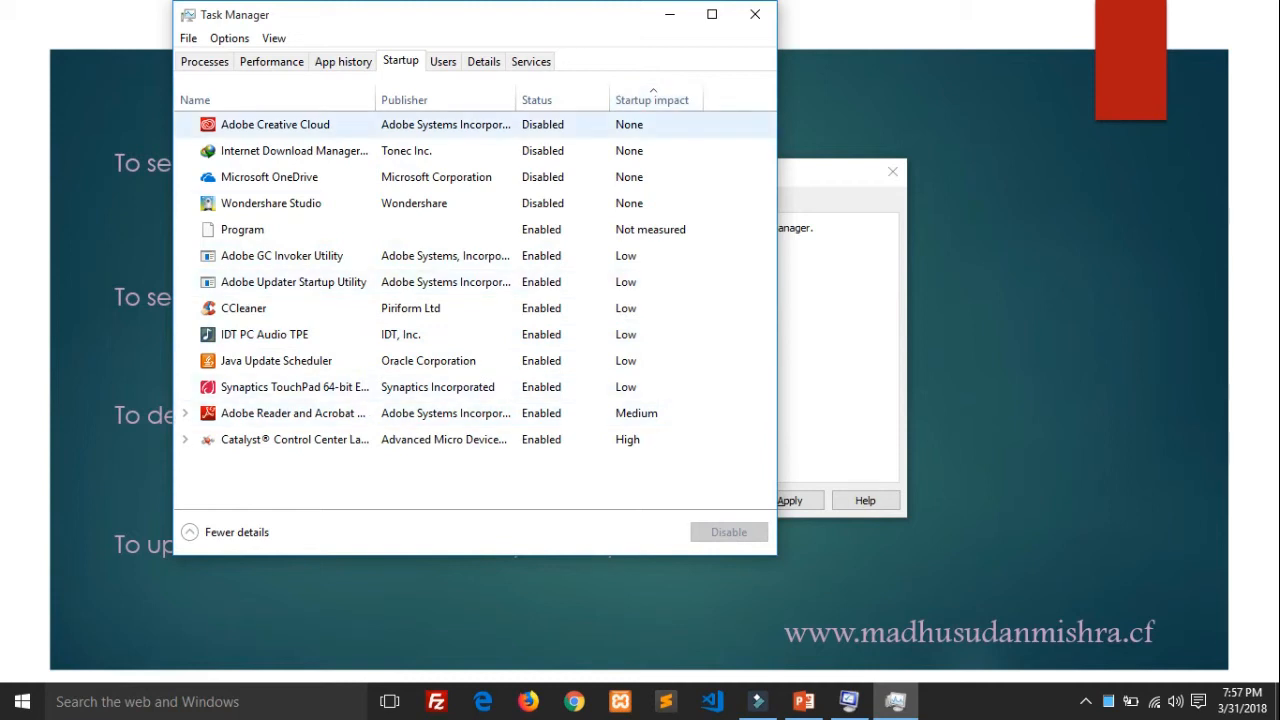
# Step: Enable Adobe Creative Cloud and Internet Download Manager as startup programs
pyautogui.click(300, 125)
pyautogui.click(729, 532)
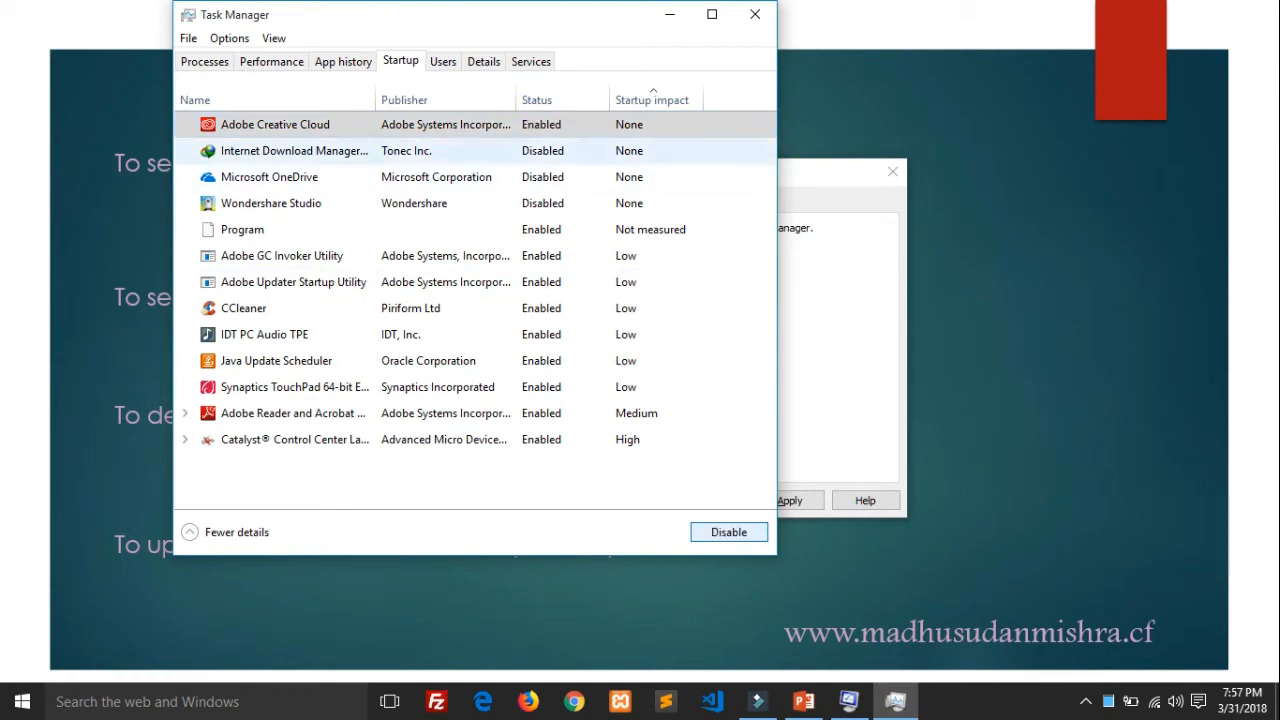
pyautogui.click(295, 151)
pyautogui.click(729, 532)
# Step: Disable Adobe Creative Cloud and Internet Download Manager as startup programs again
pyautogui.click(275, 124)
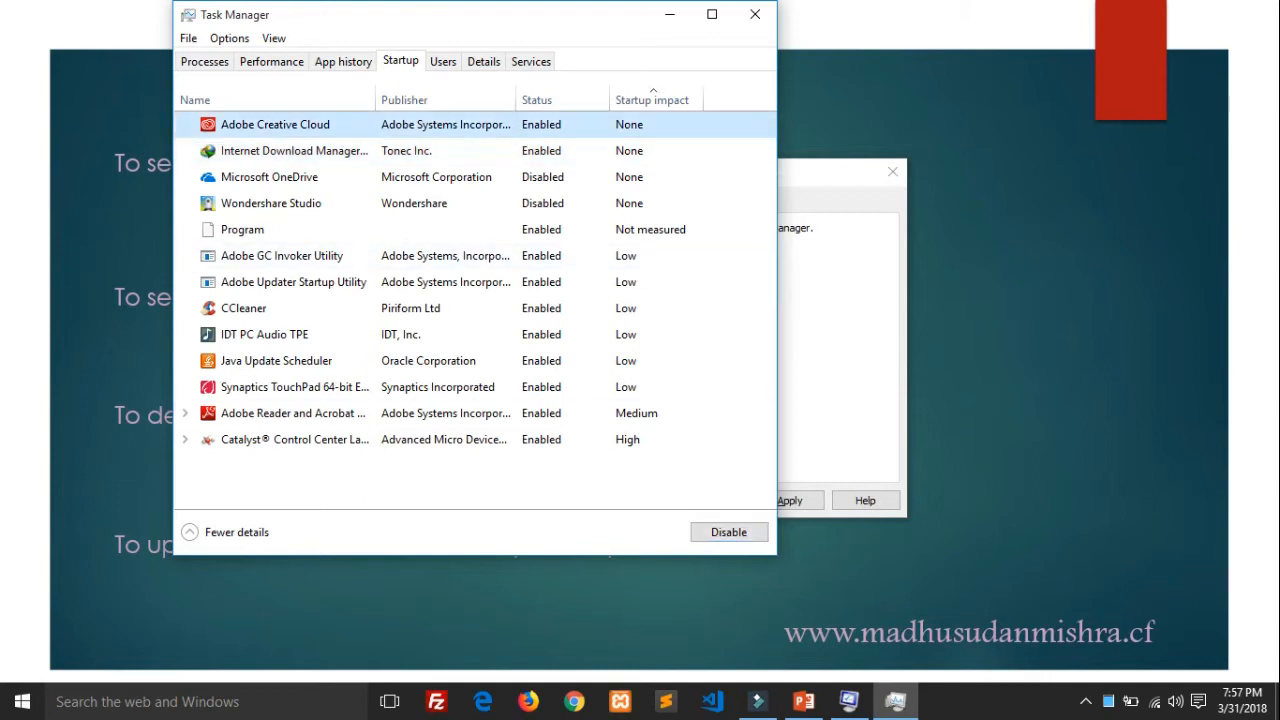
pyautogui.click(729, 532)
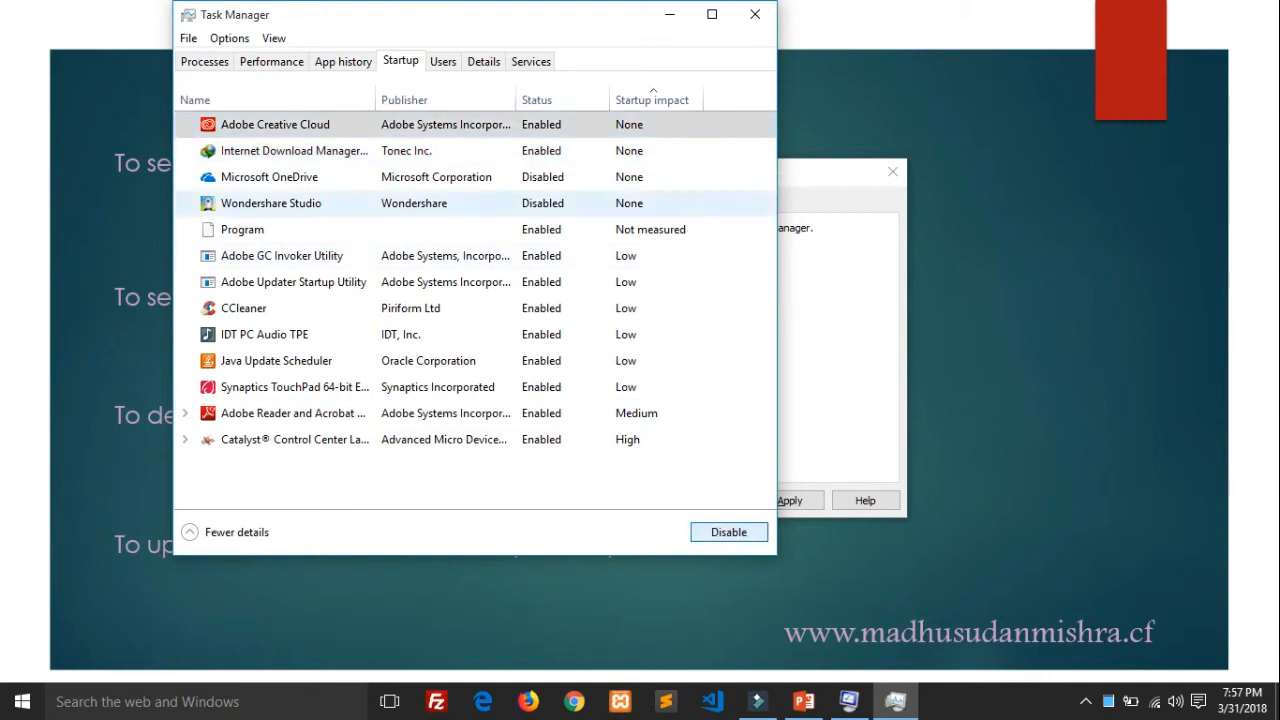
pyautogui.click(294, 151)
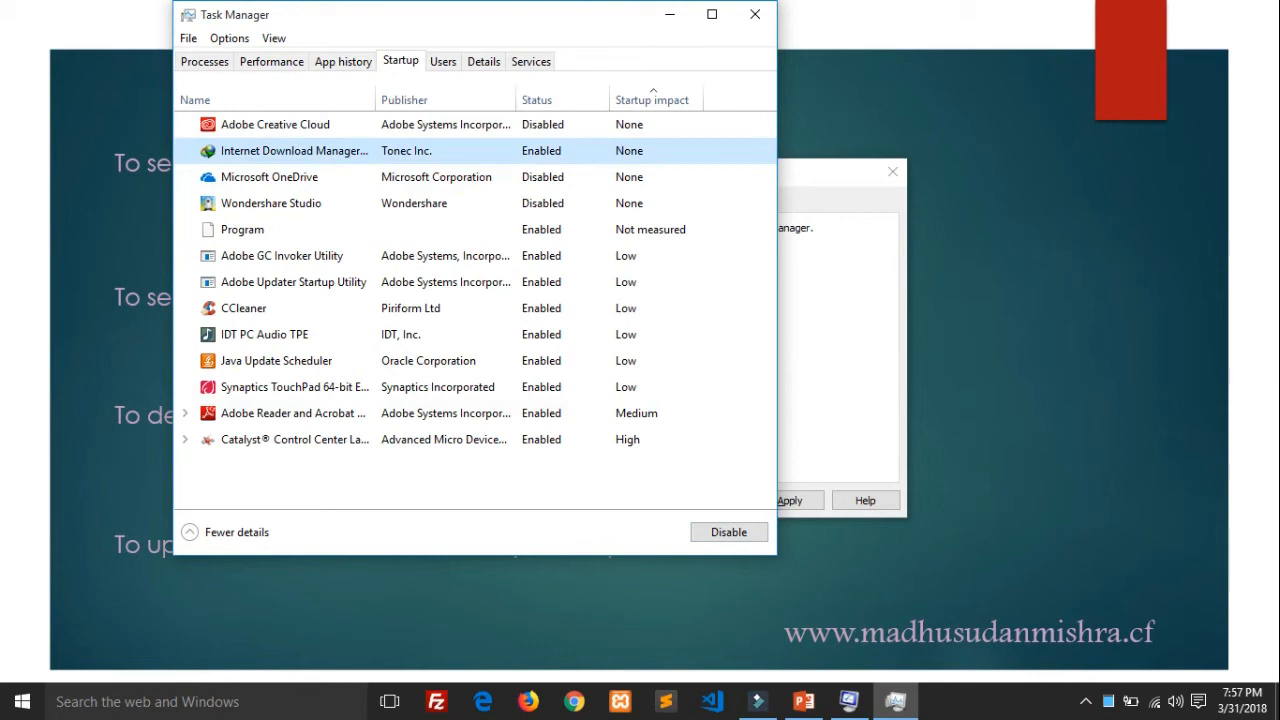
pyautogui.click(729, 532)
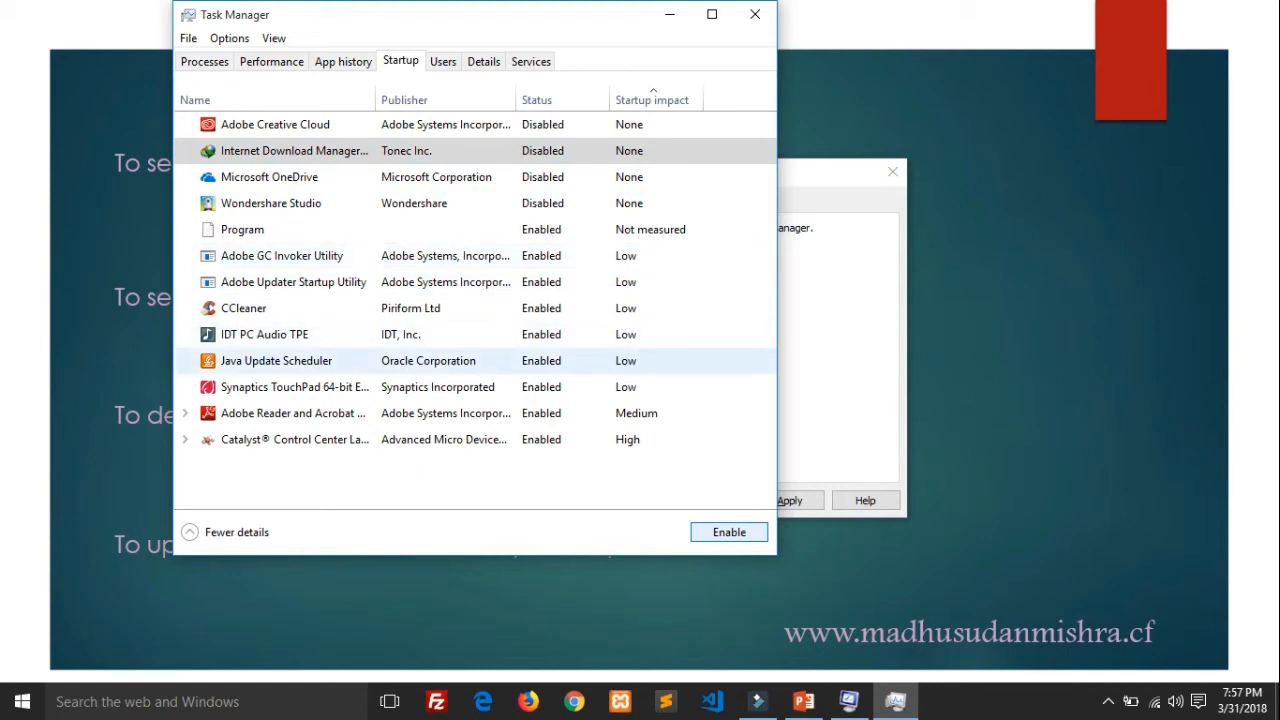
# Step: Disable the Synaptics TouchPad startup entry and enable it again
pyautogui.click(440, 387)
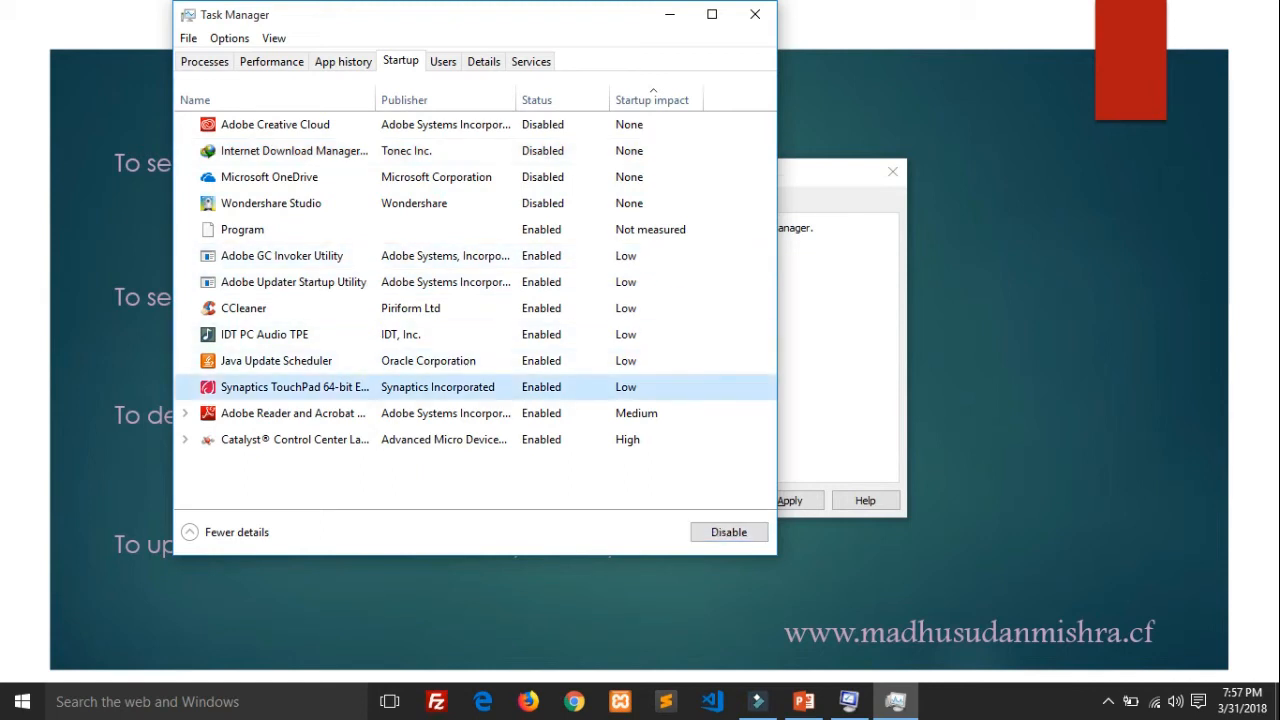
pyautogui.click(729, 532)
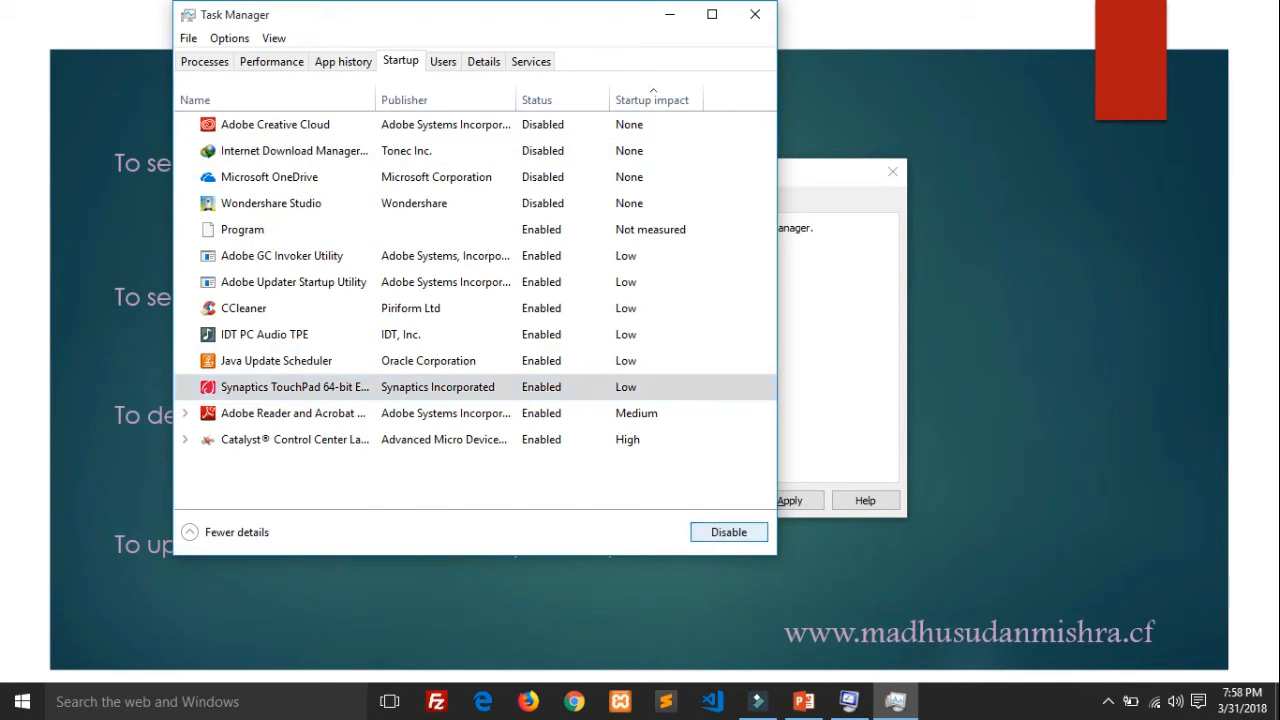
pyautogui.click(440, 335)
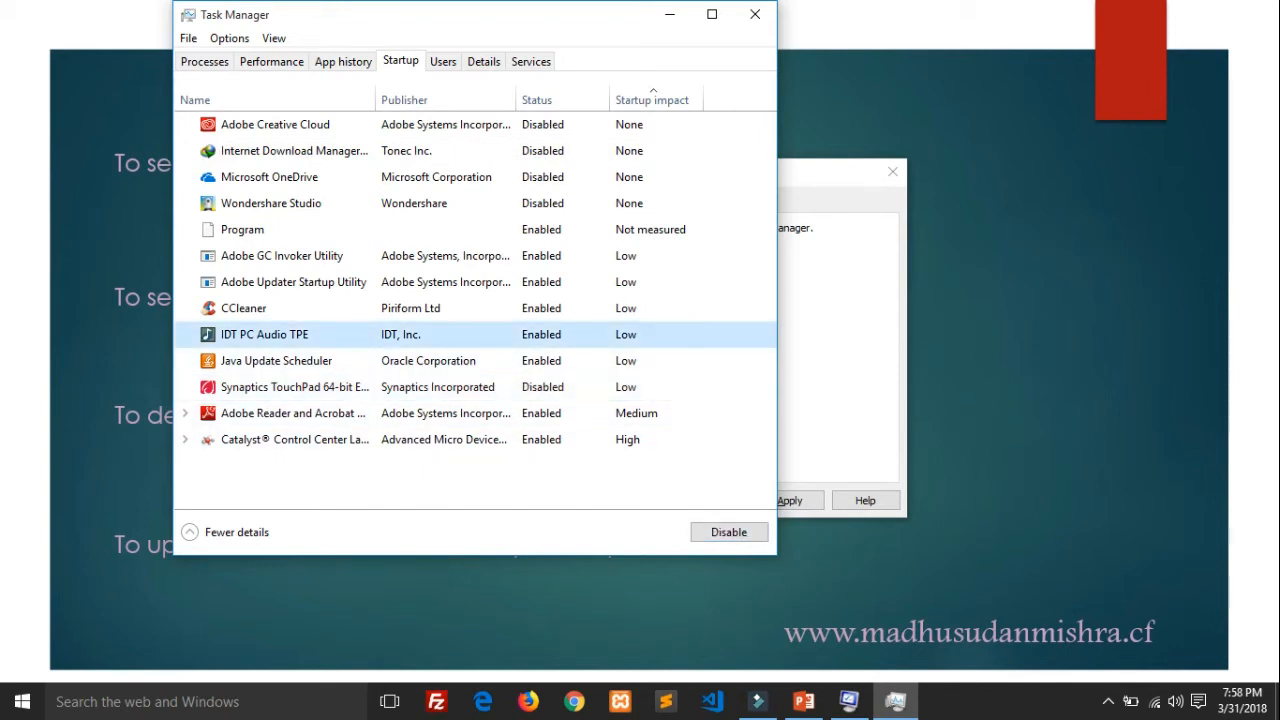
pyautogui.click(440, 387)
pyautogui.click(729, 532)
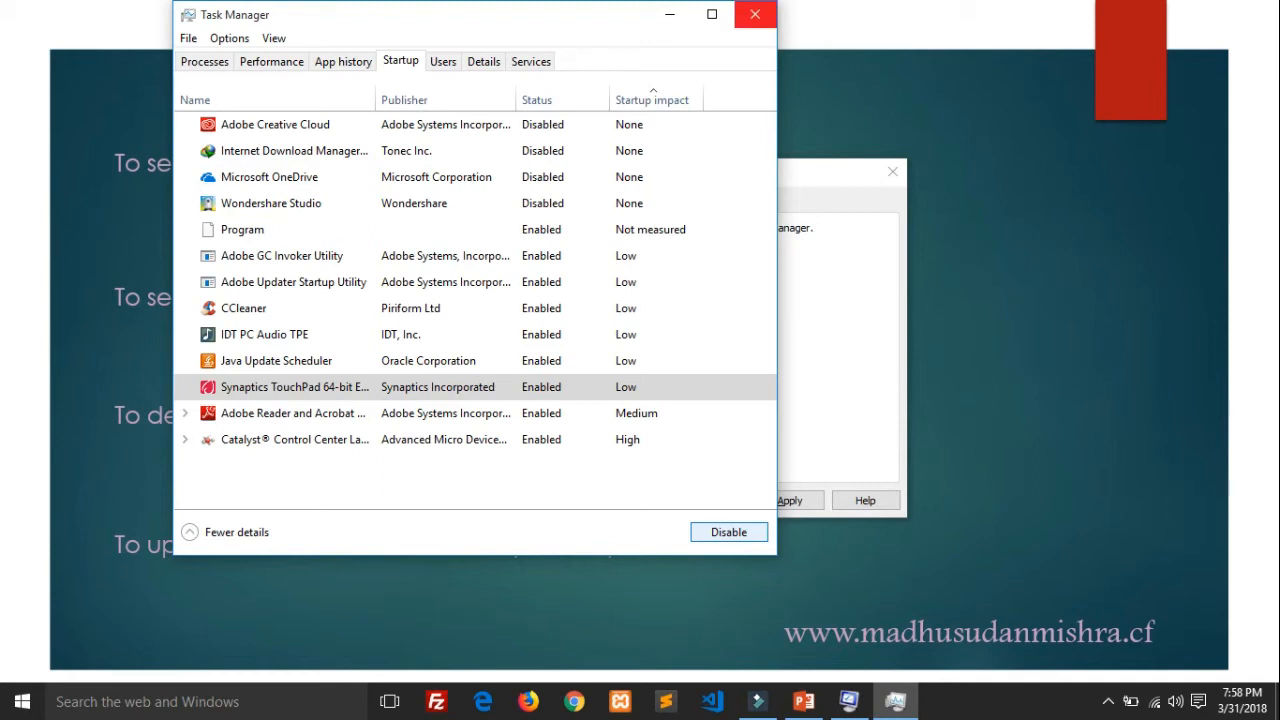
# Step: Close Task Manager, and apply the System Configuration changes, exiting without a restart
pyautogui.click(756, 15)
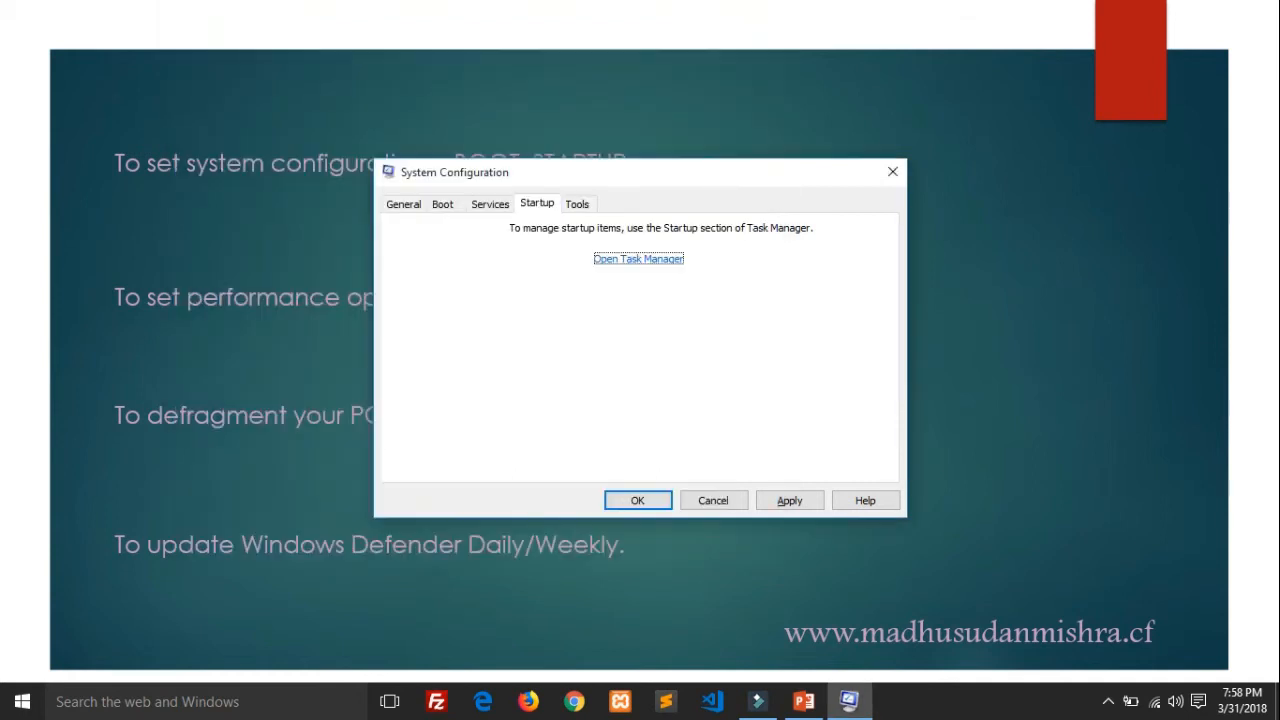
pyautogui.moveTo(728, 172); pyautogui.dragTo(715, 351)
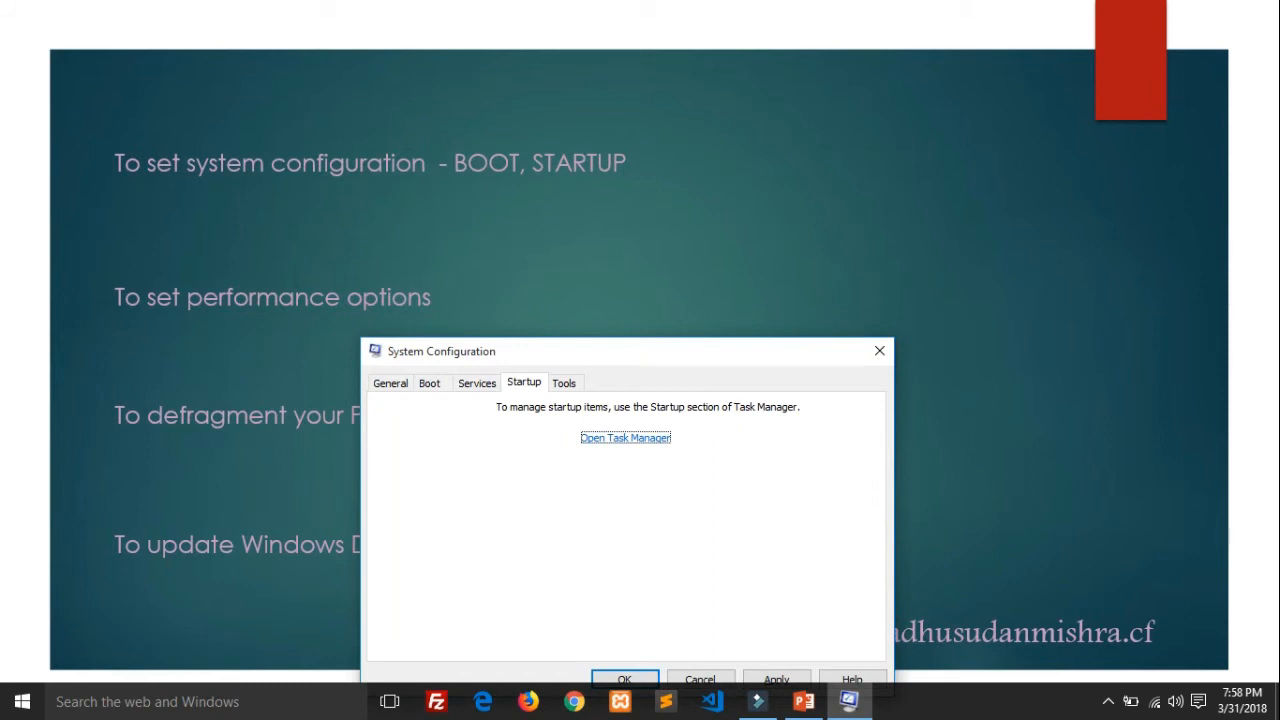
pyautogui.moveTo(715, 351); pyautogui.dragTo(735, 132)
pyautogui.click(796, 460)
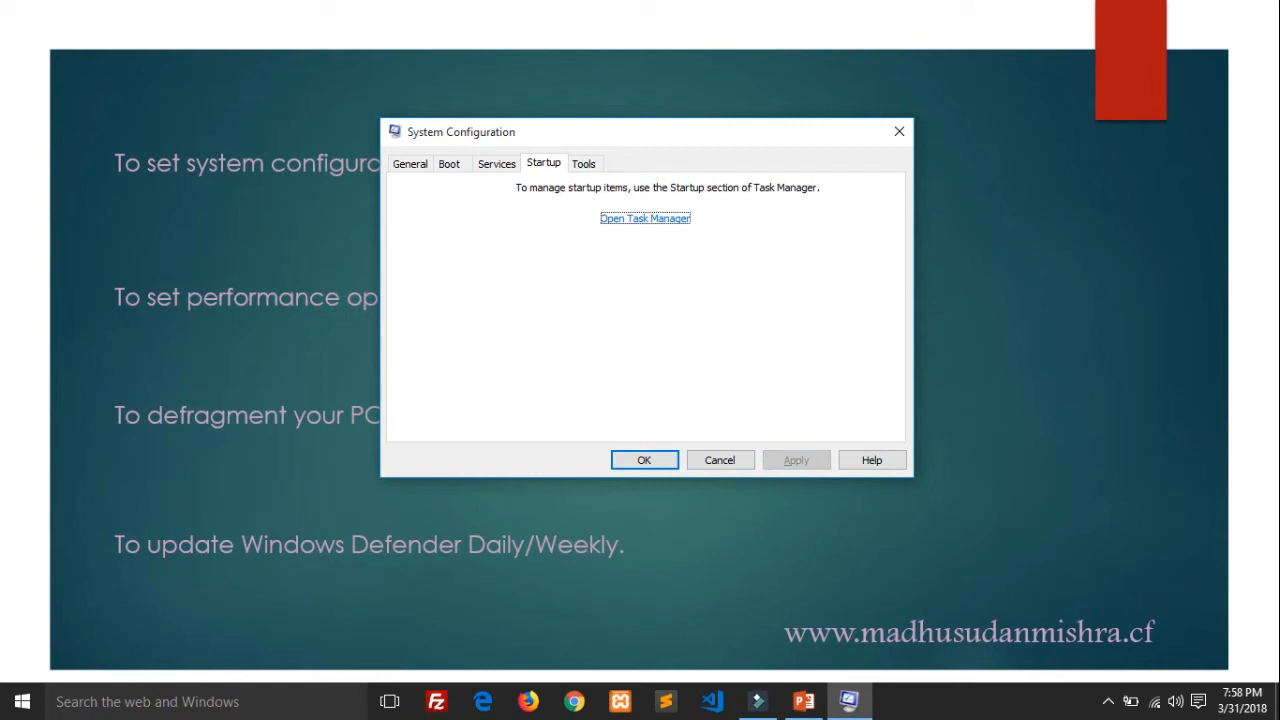
pyautogui.click(449, 163)
pyautogui.click(544, 163)
pyautogui.click(644, 460)
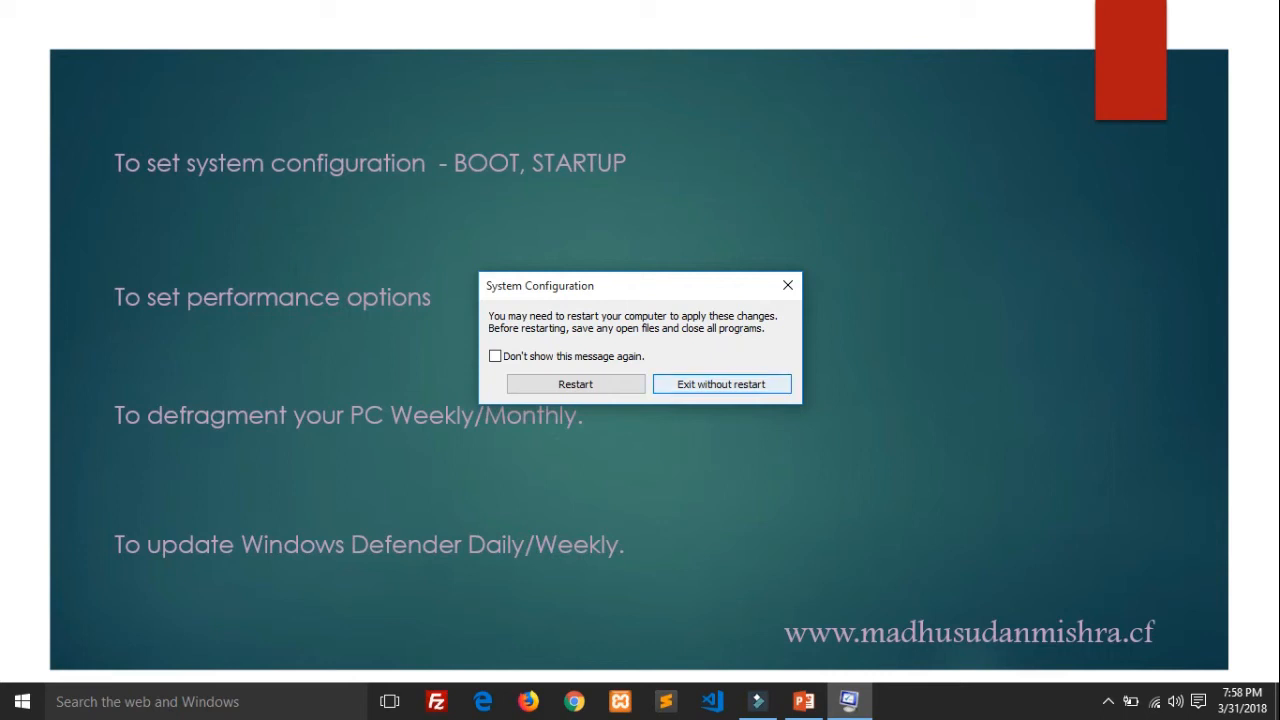
pyautogui.click(721, 384)
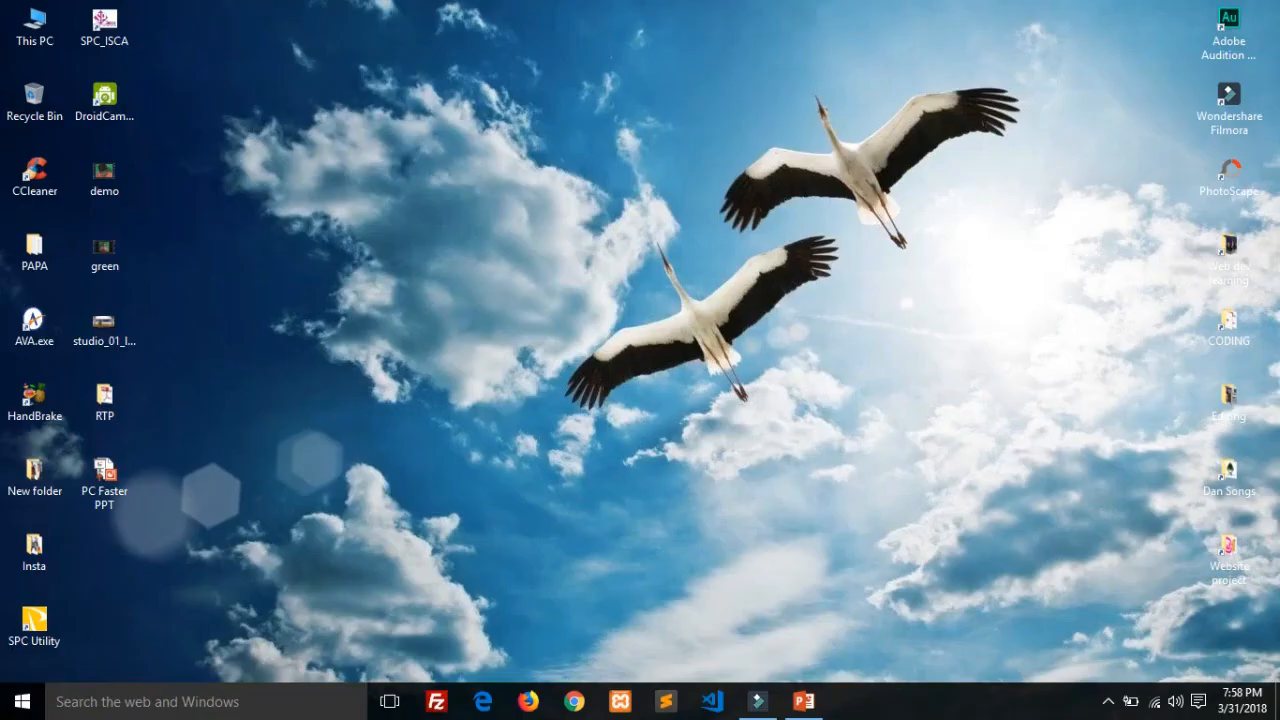
# Step: Open the Performance Options dialog from the computer's advanced system settings
pyautogui.press('super+x')
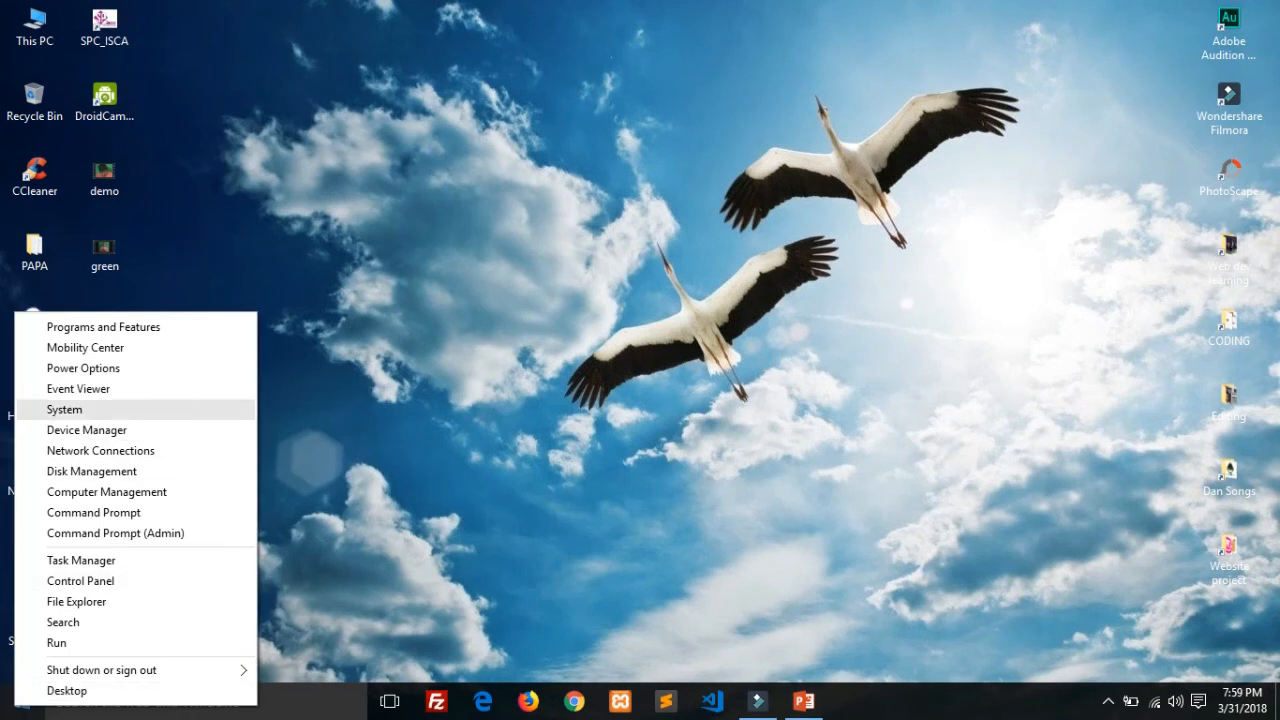
pyautogui.click(100, 410)
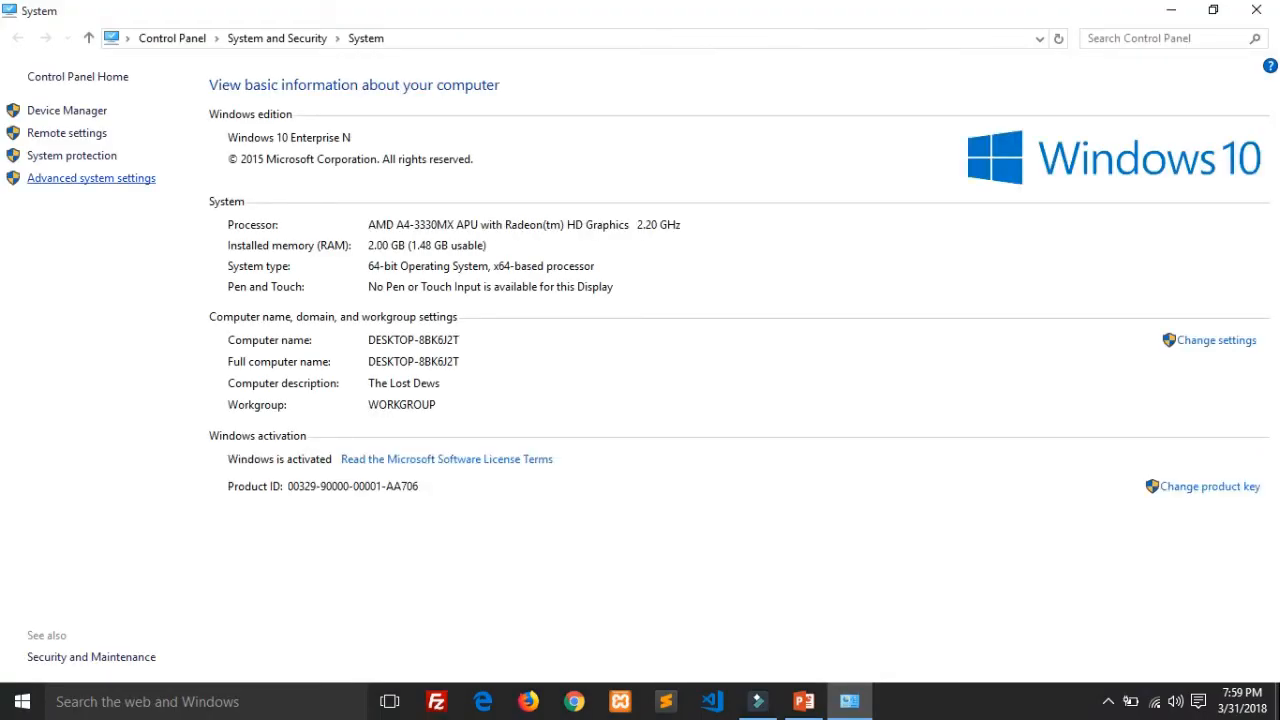
pyautogui.click(91, 178)
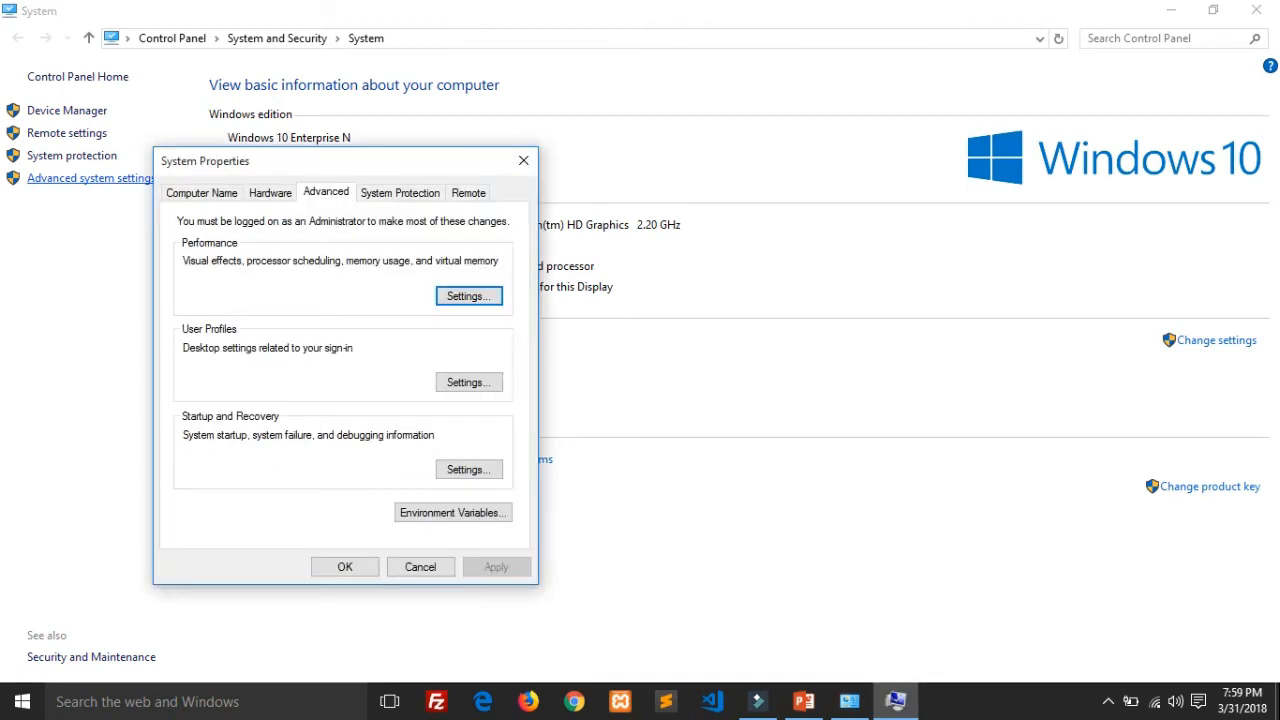
pyautogui.moveTo(290, 161); pyautogui.dragTo(355, 146)
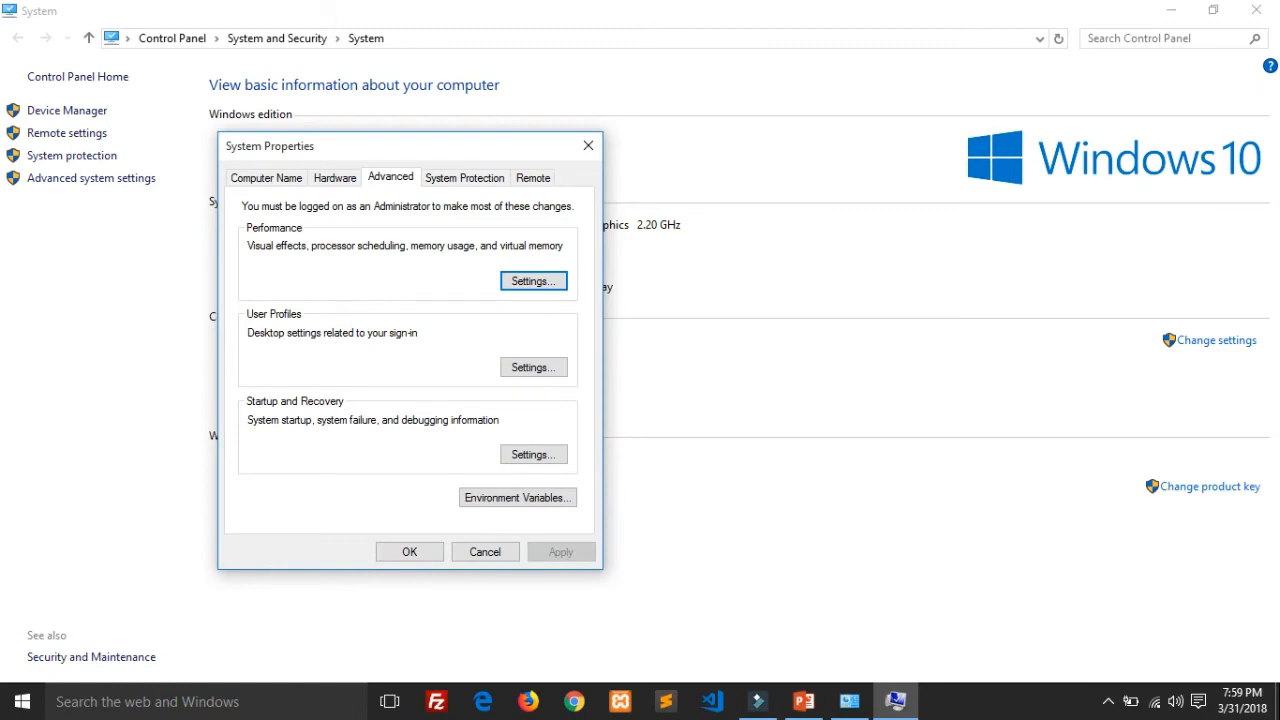
pyautogui.click(533, 281)
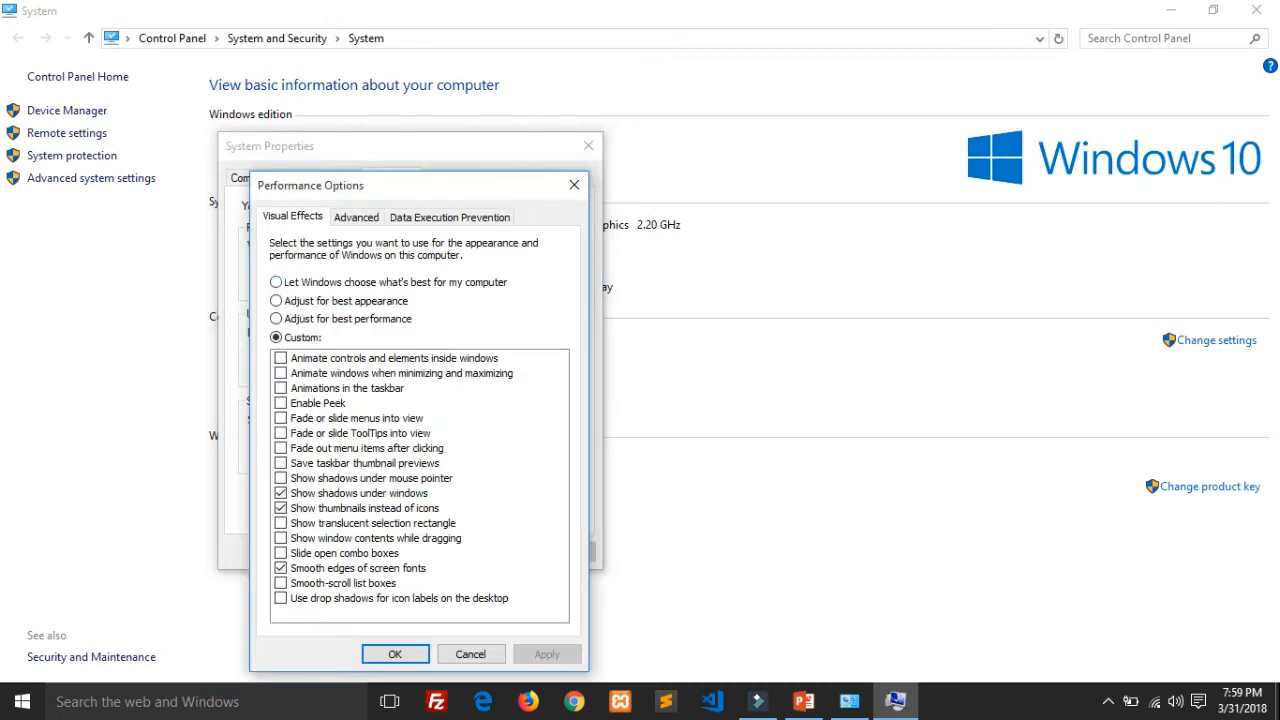
pyautogui.moveTo(400, 185); pyautogui.dragTo(502, 75)
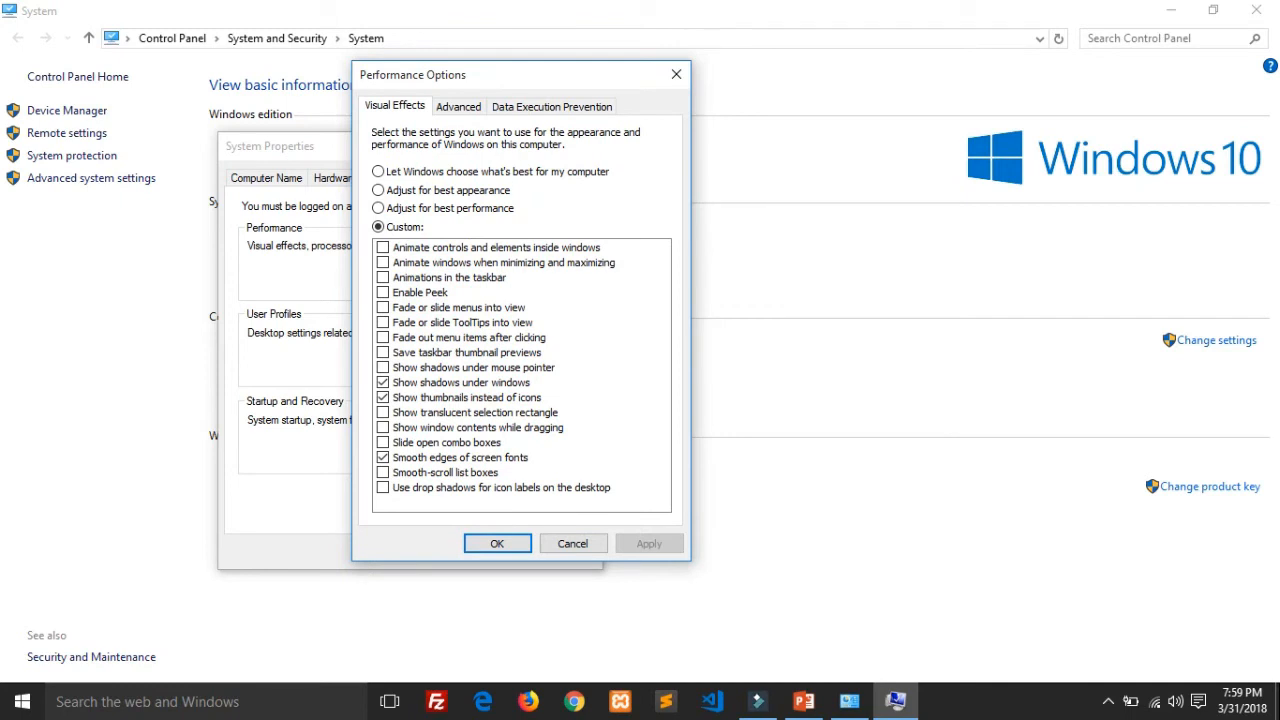
# Step: Adjust visual effects for best performance, re-enabling only thumbnails instead of icons, shadows under windows and smooth edges of screen fonts
pyautogui.click(379, 172)
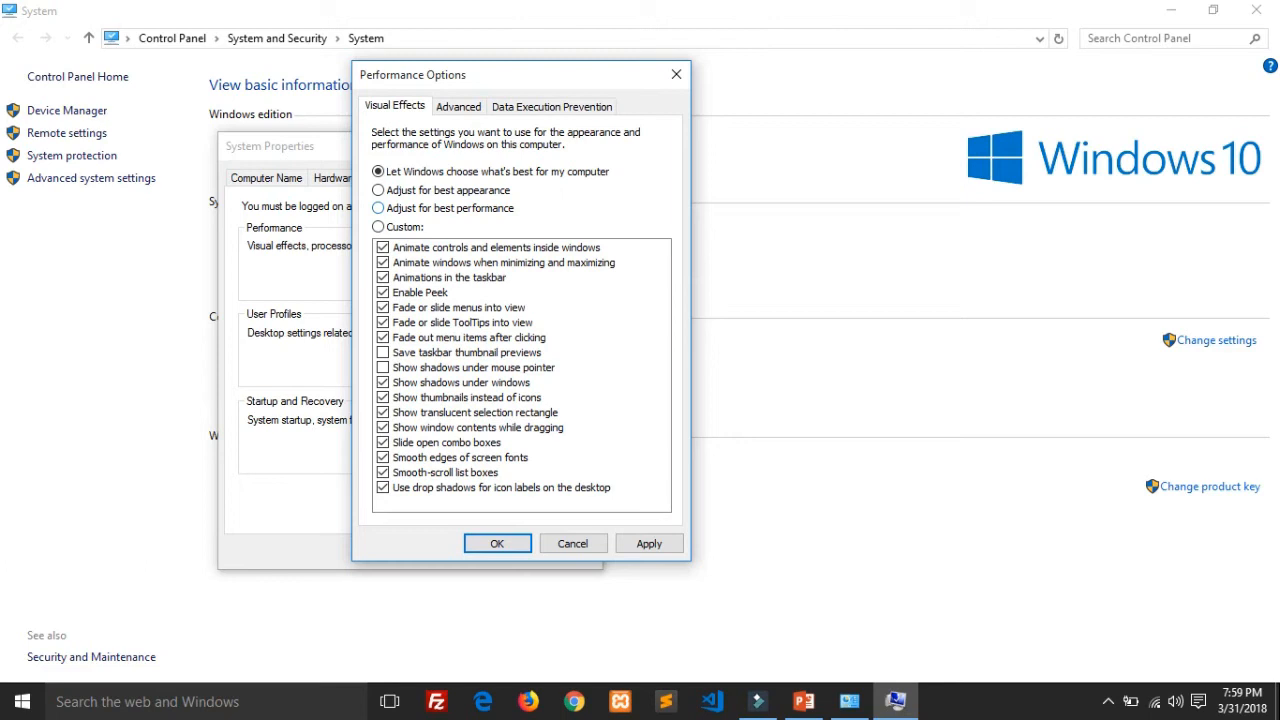
pyautogui.click(378, 208)
pyautogui.click(383, 397)
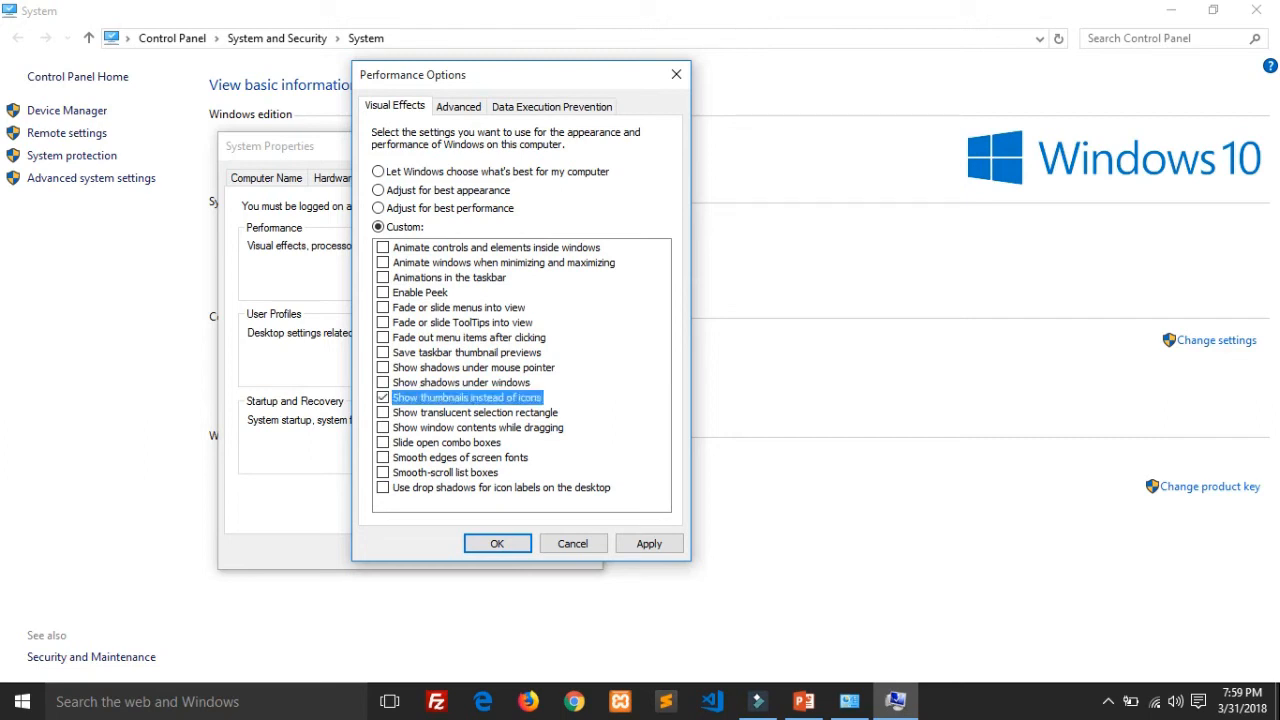
pyautogui.click(383, 382)
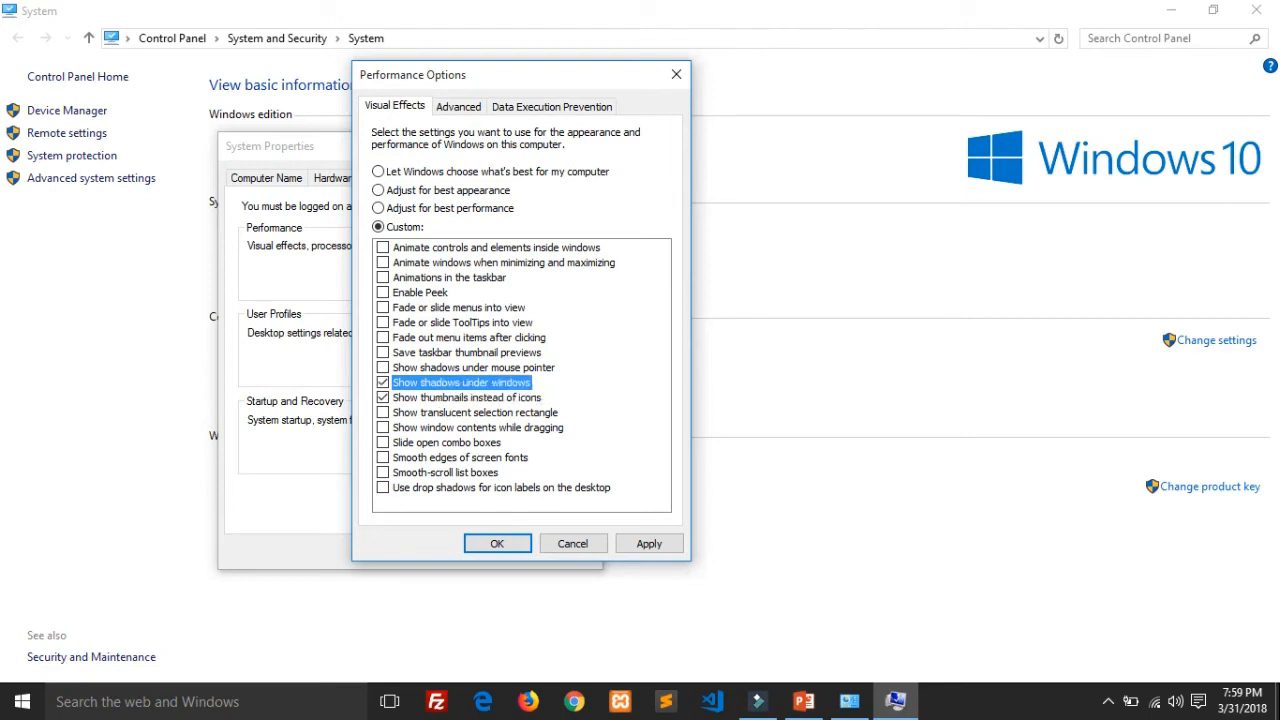
pyautogui.click(383, 457)
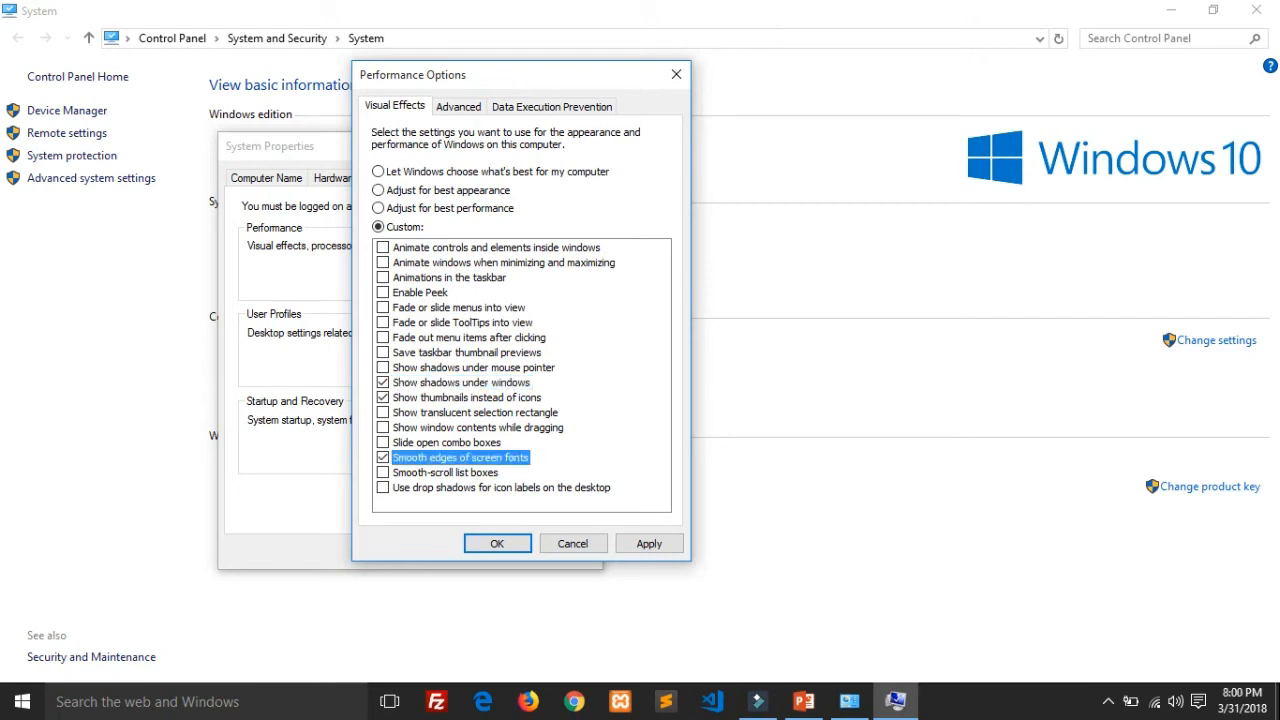
# Step: Confirm the custom visual effects in Performance Options and close System Properties, accepting the changes
pyautogui.click(497, 544)
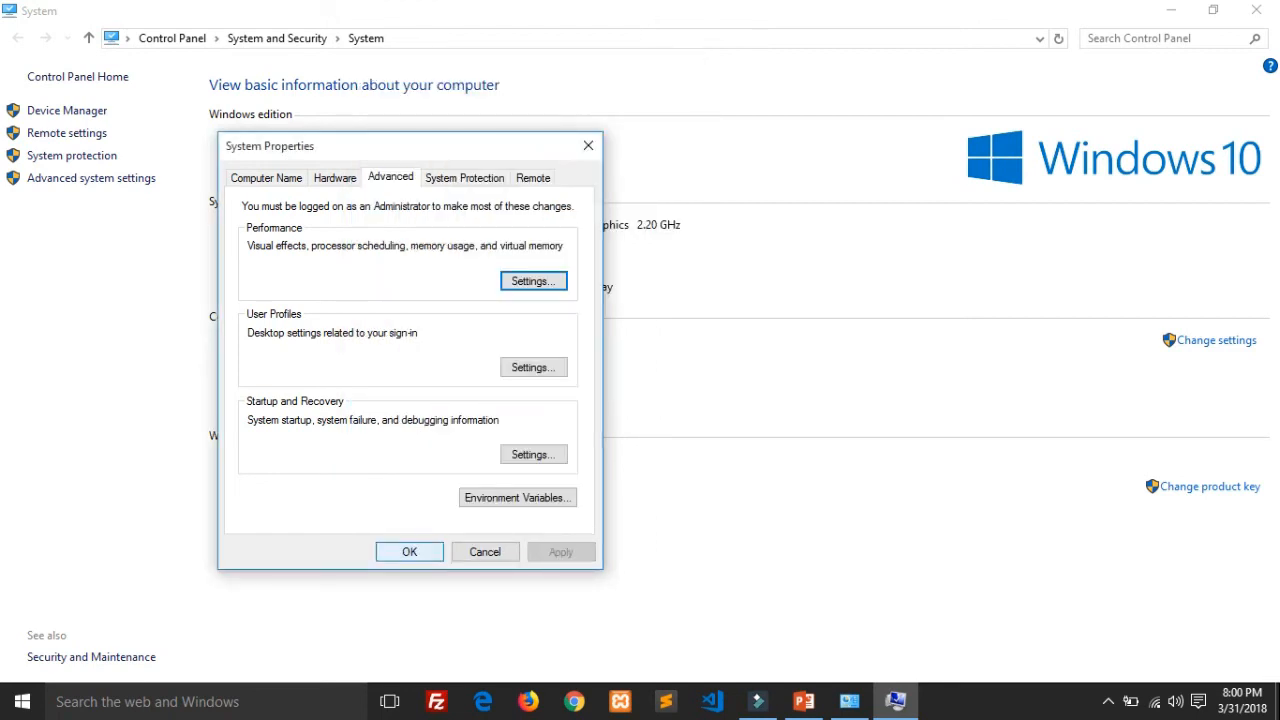
pyautogui.click(409, 551)
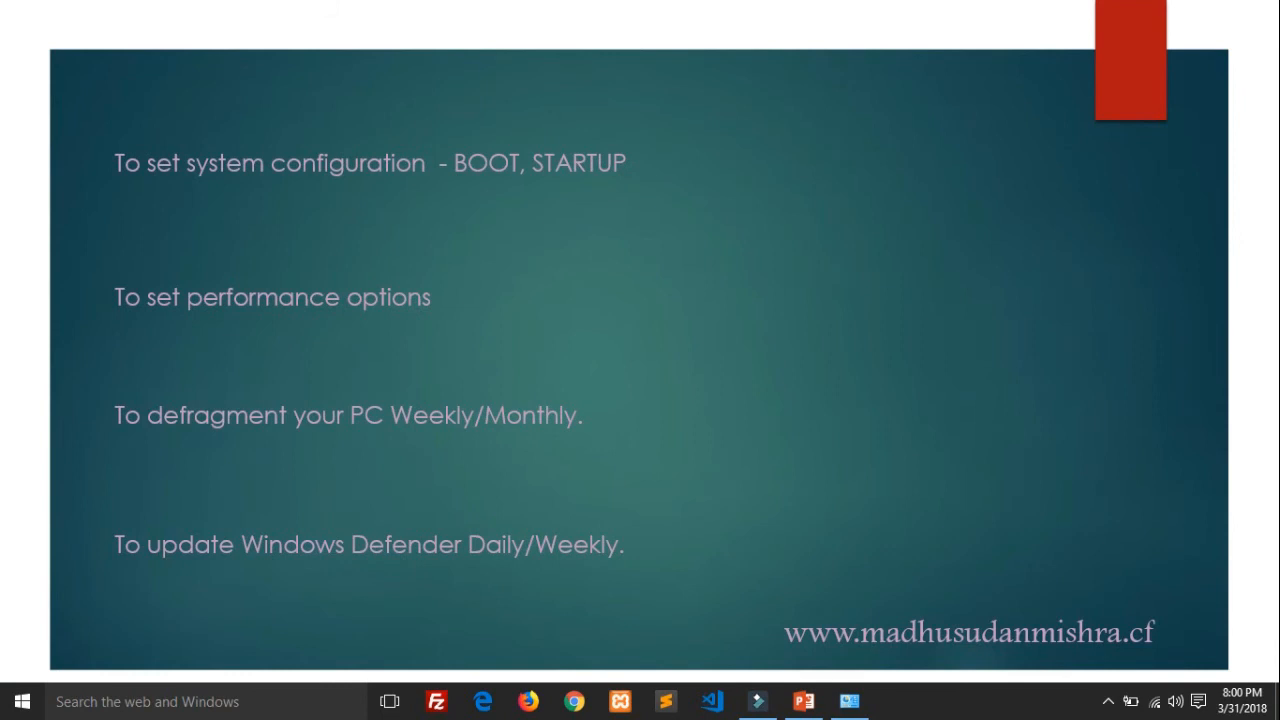
# Step: Search Windows for "defra" and open the Defragment and Optimize Drives app
pyautogui.click(206, 702)
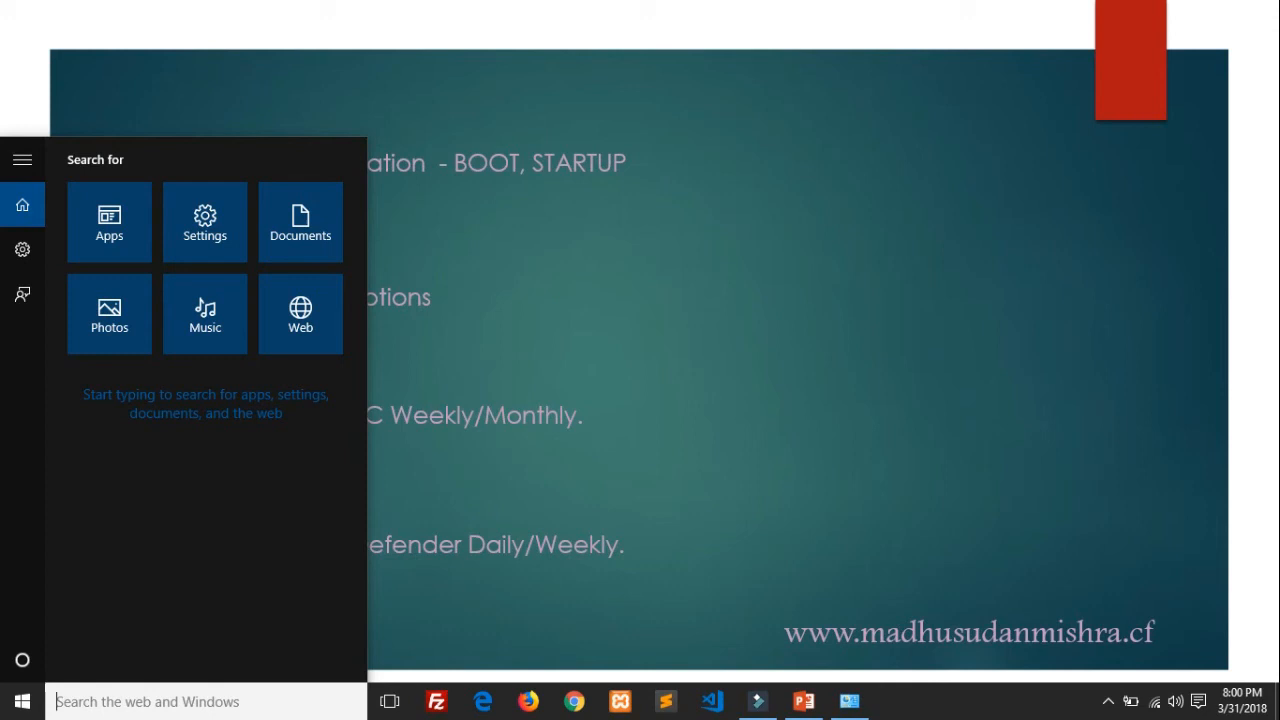
pyautogui.write('de')
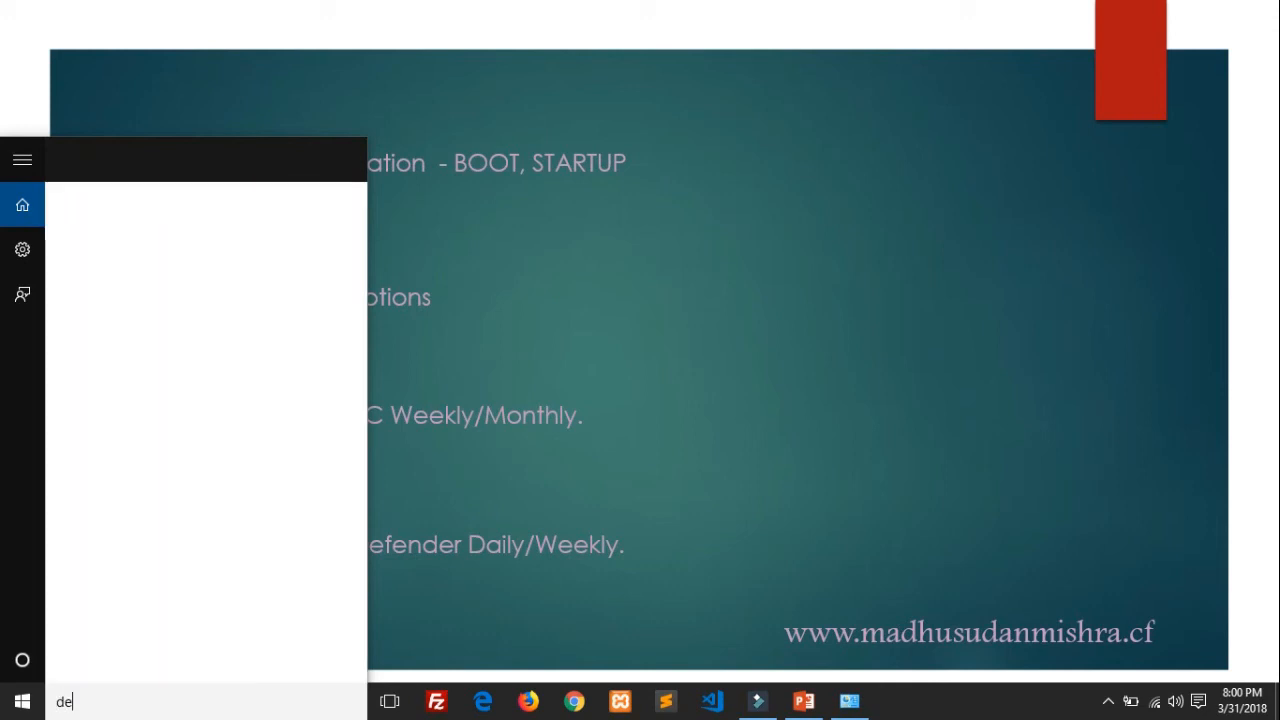
pyautogui.write('fra')
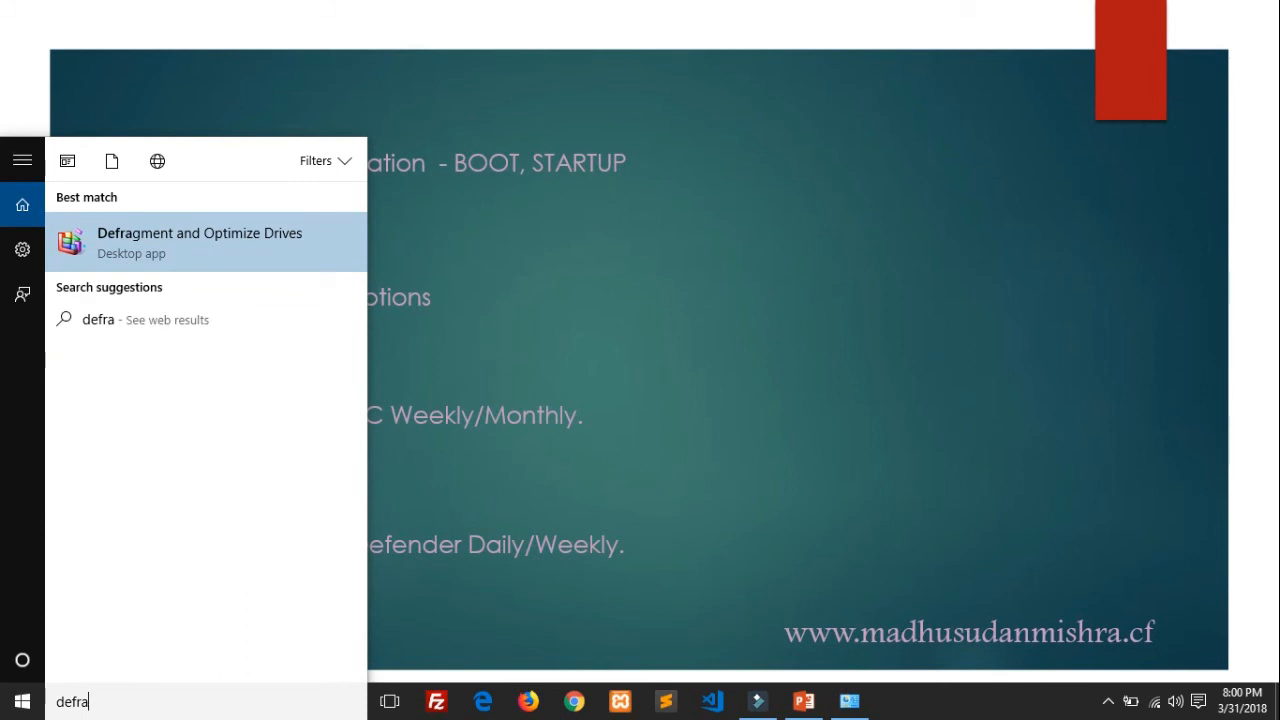
pyautogui.press('Return')
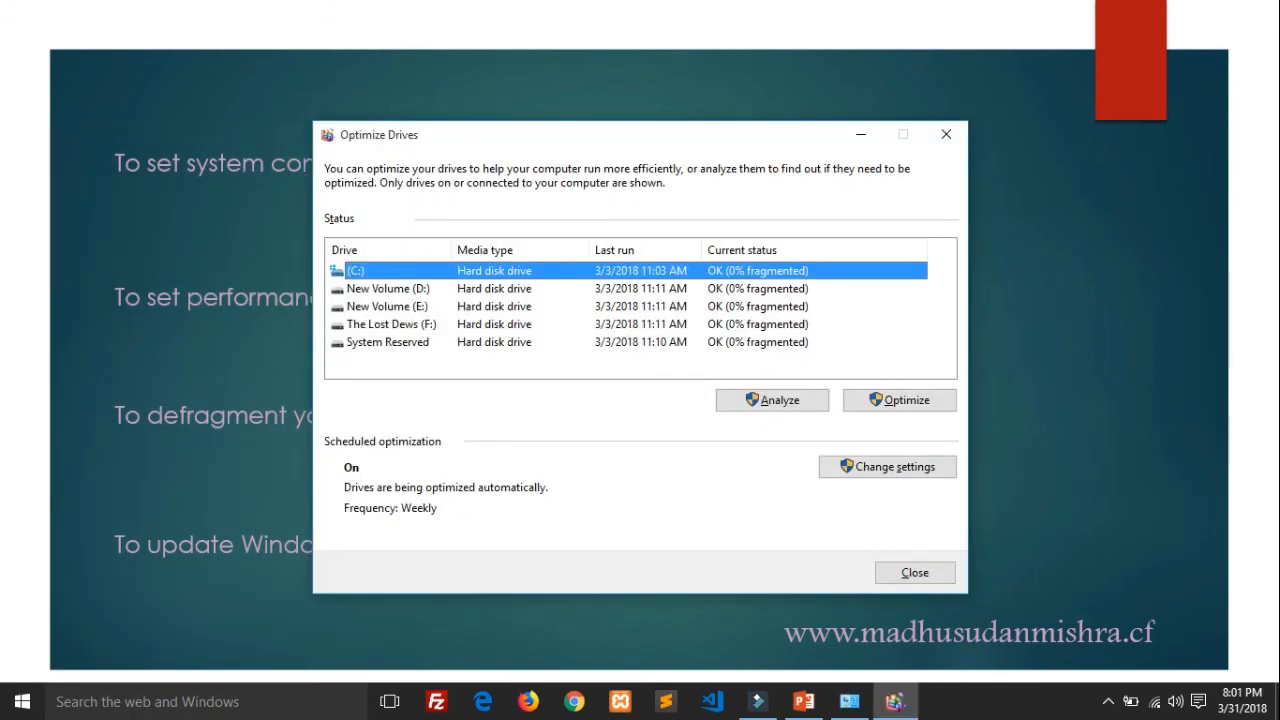
# Step: Start optimizing the New Volume (D:) drive, and minimize the Optimize Drives window while it runs
pyautogui.moveTo(600, 134); pyautogui.dragTo(472, 111)
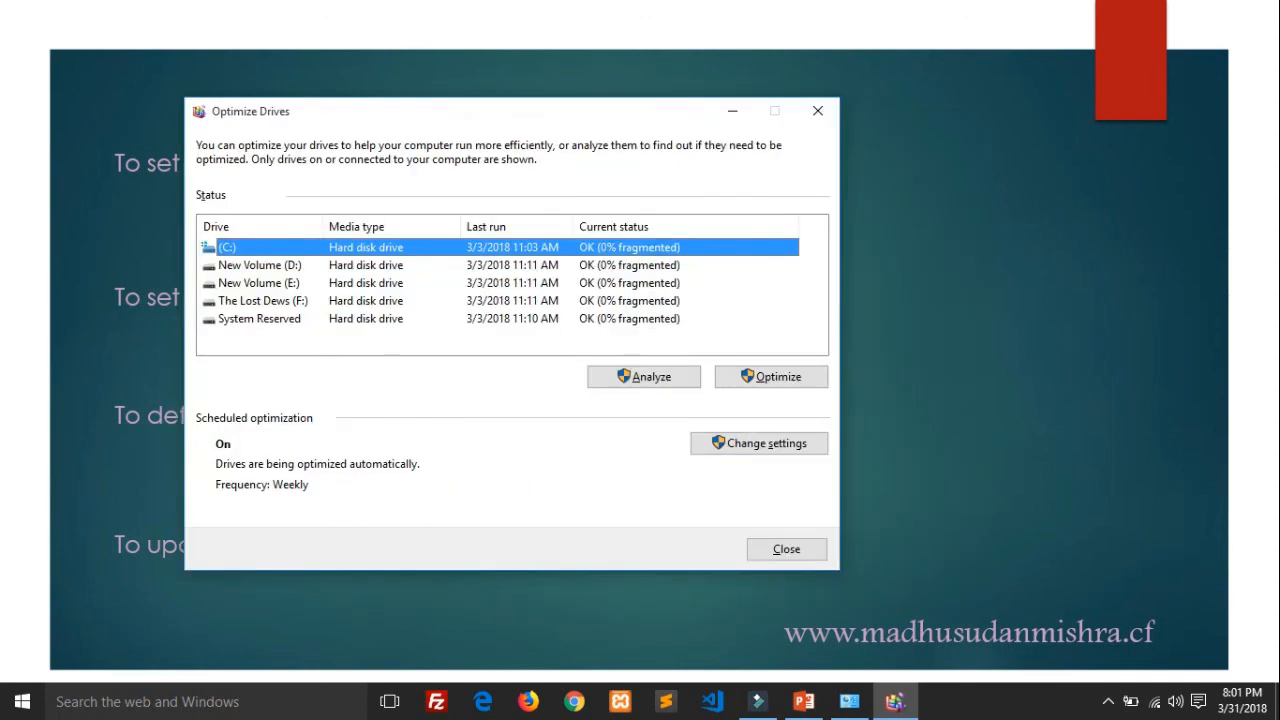
pyautogui.click(260, 265)
pyautogui.click(260, 283)
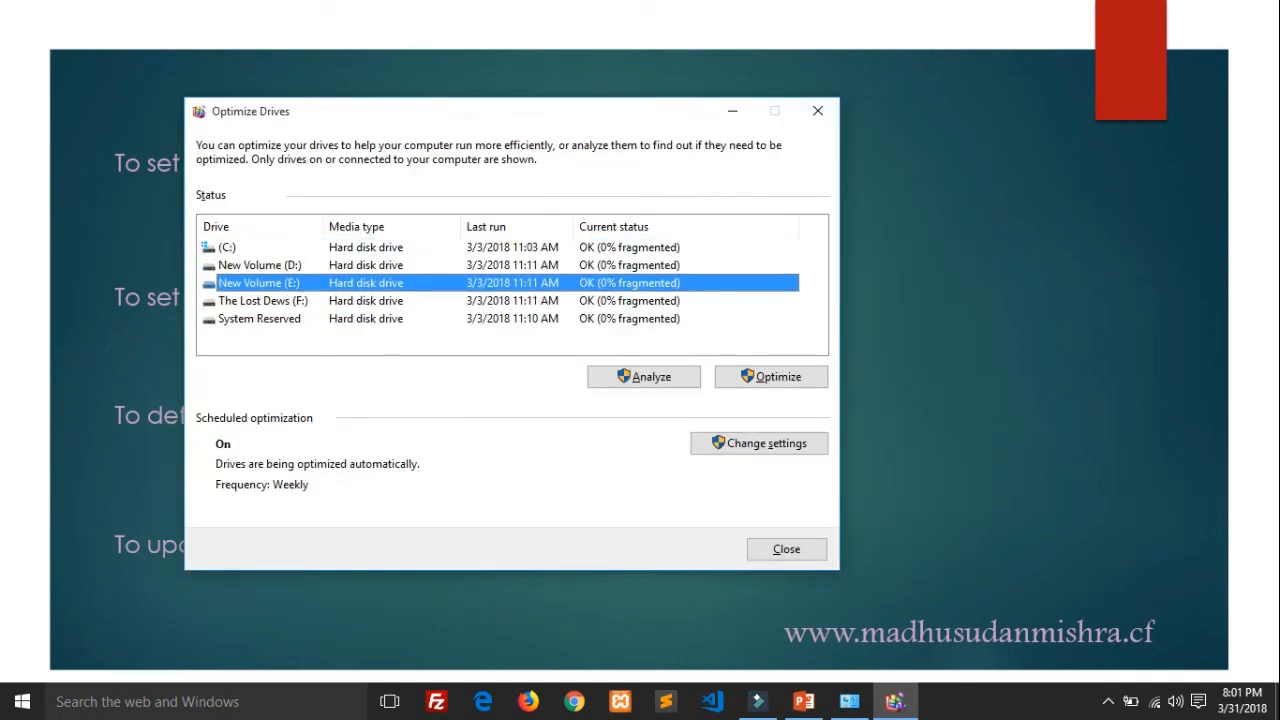
pyautogui.click(228, 247)
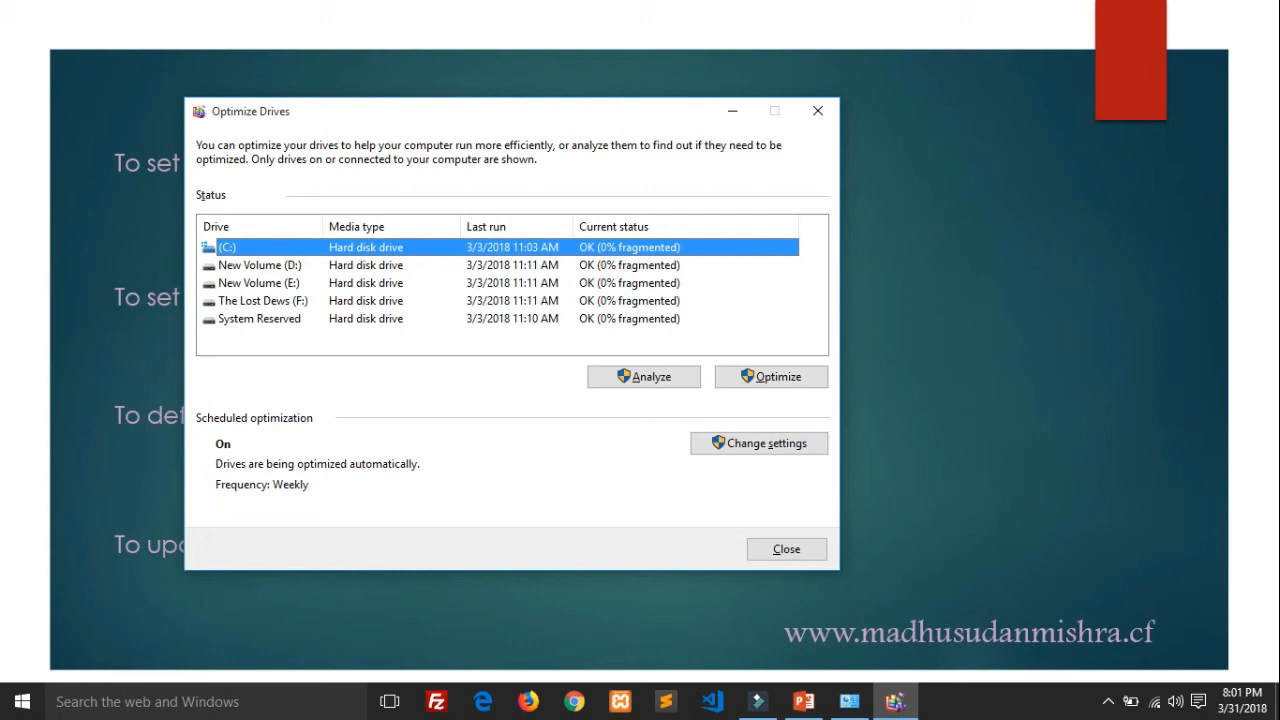
pyautogui.click(260, 265)
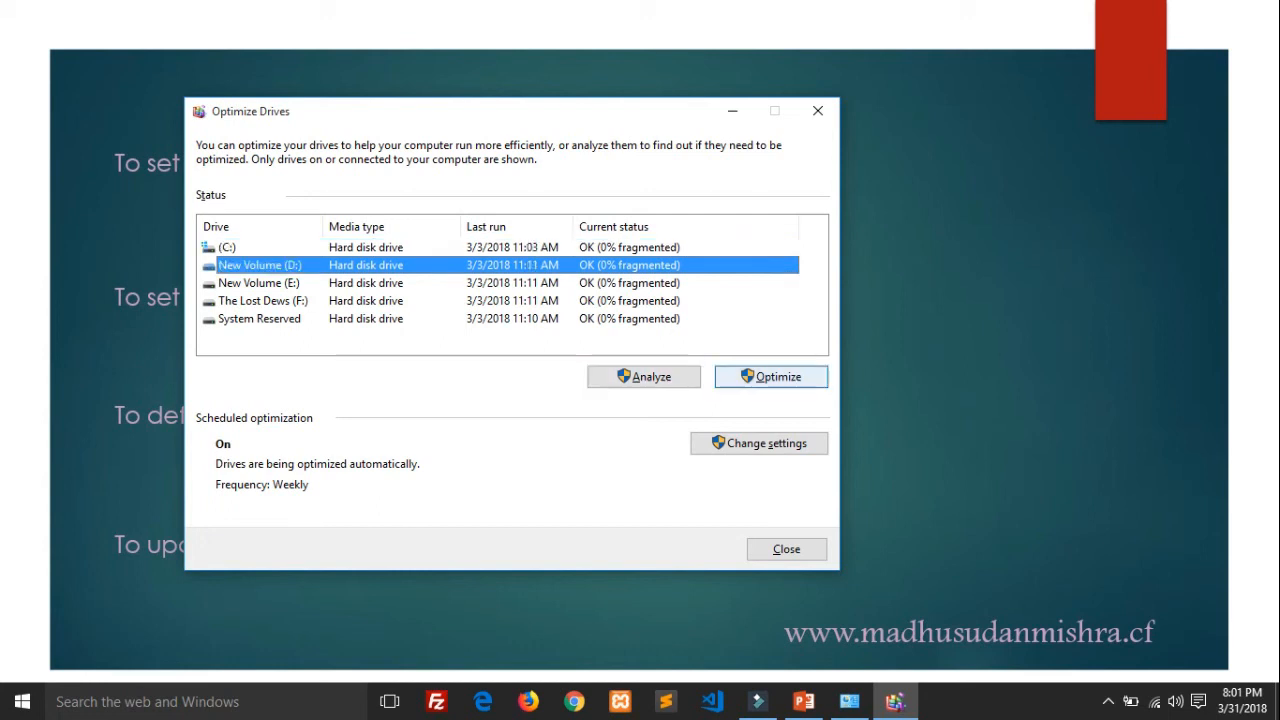
pyautogui.click(771, 376)
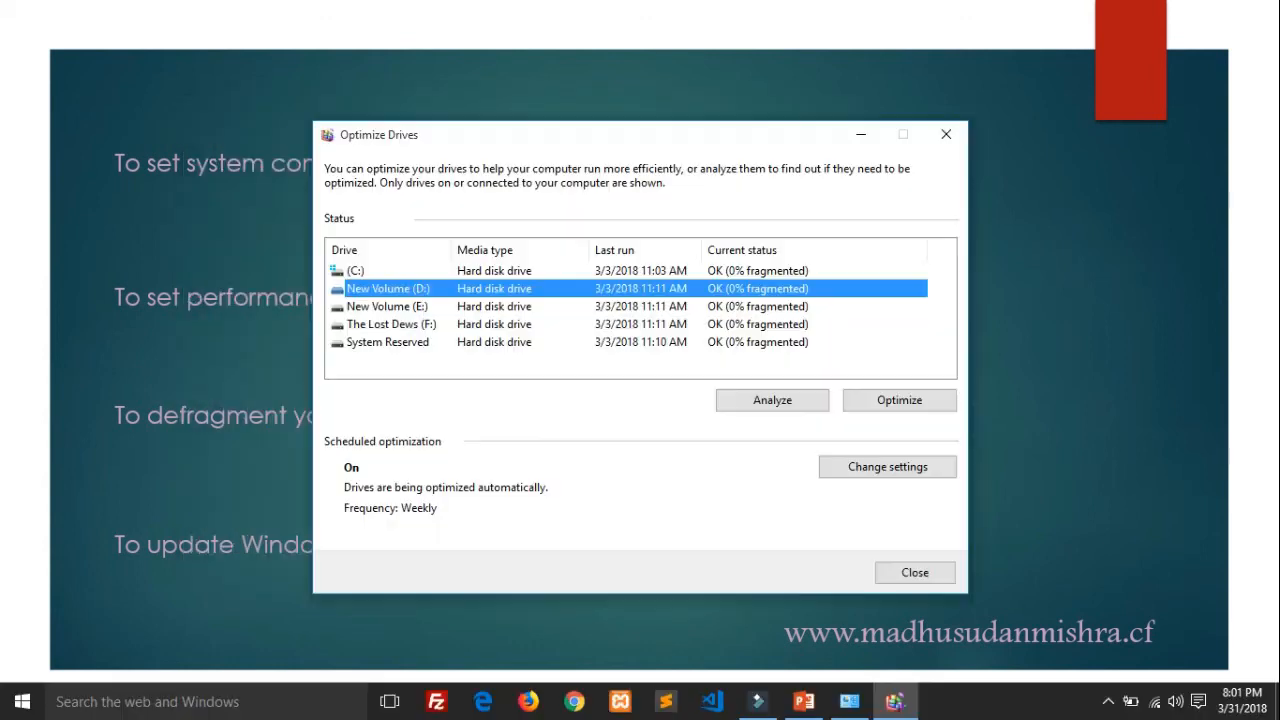
pyautogui.moveTo(600, 134); pyautogui.dragTo(456, 132)
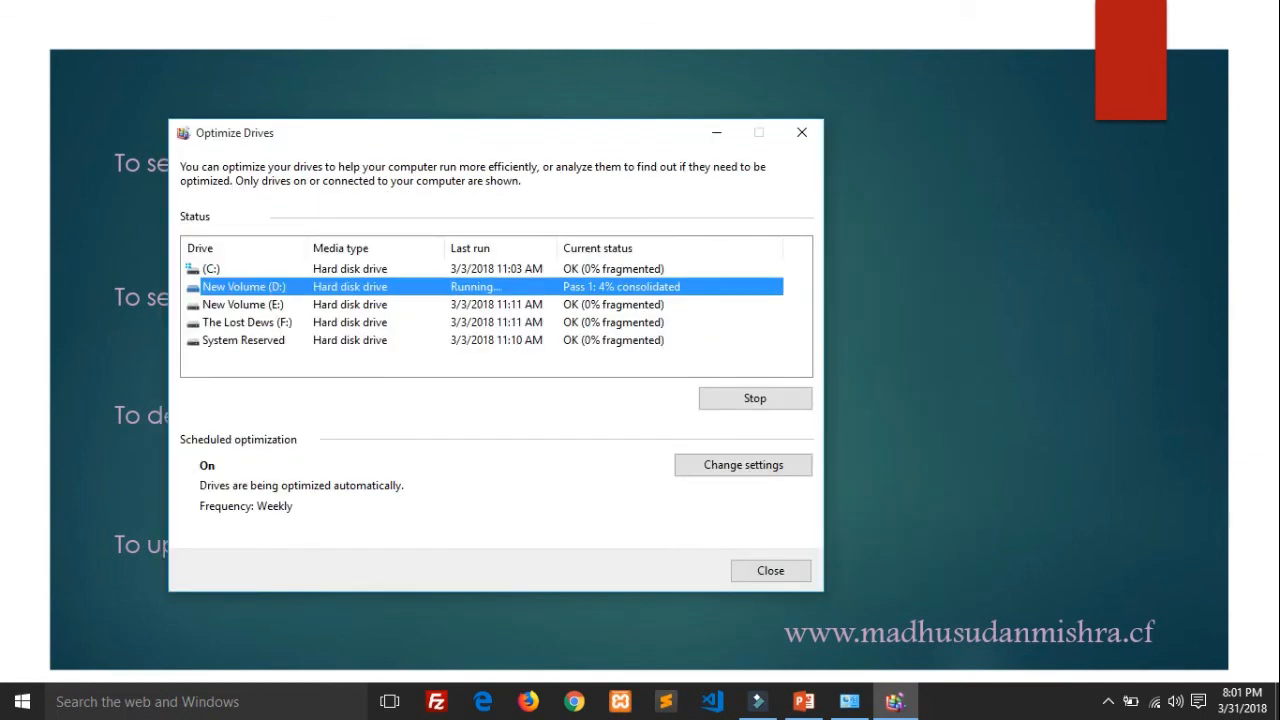
pyautogui.click(243, 304)
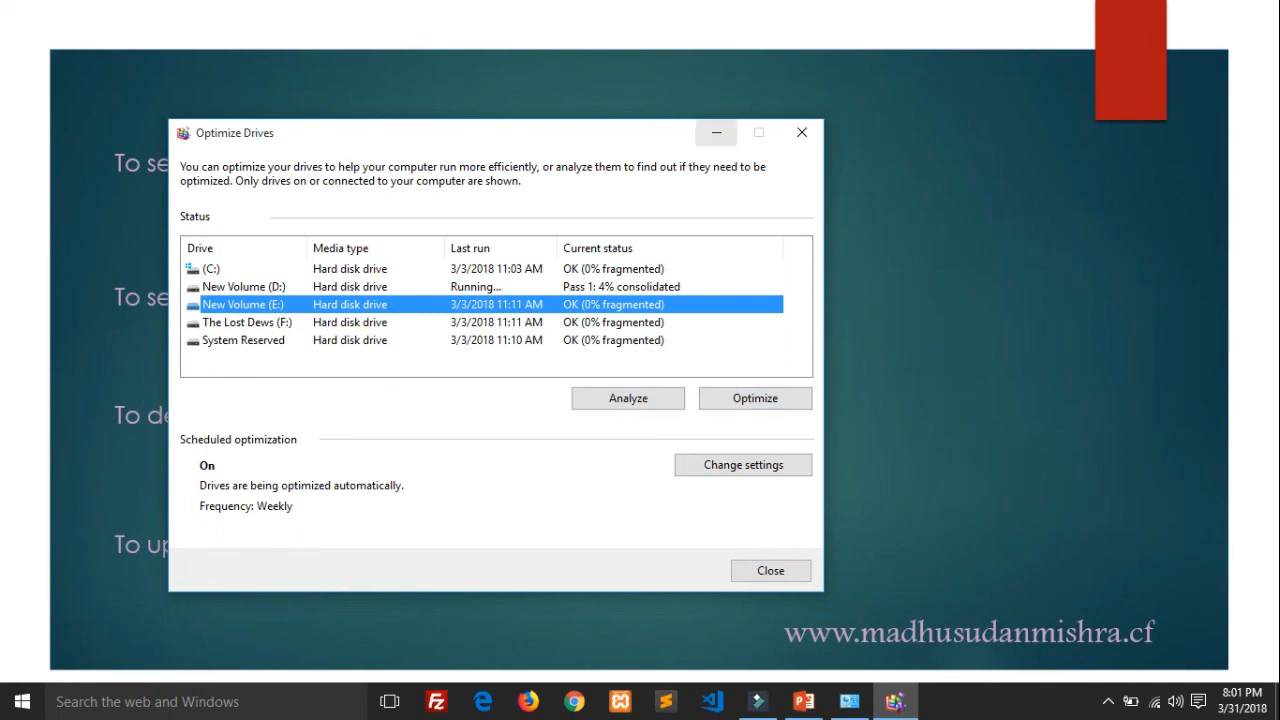
pyautogui.click(716, 132)
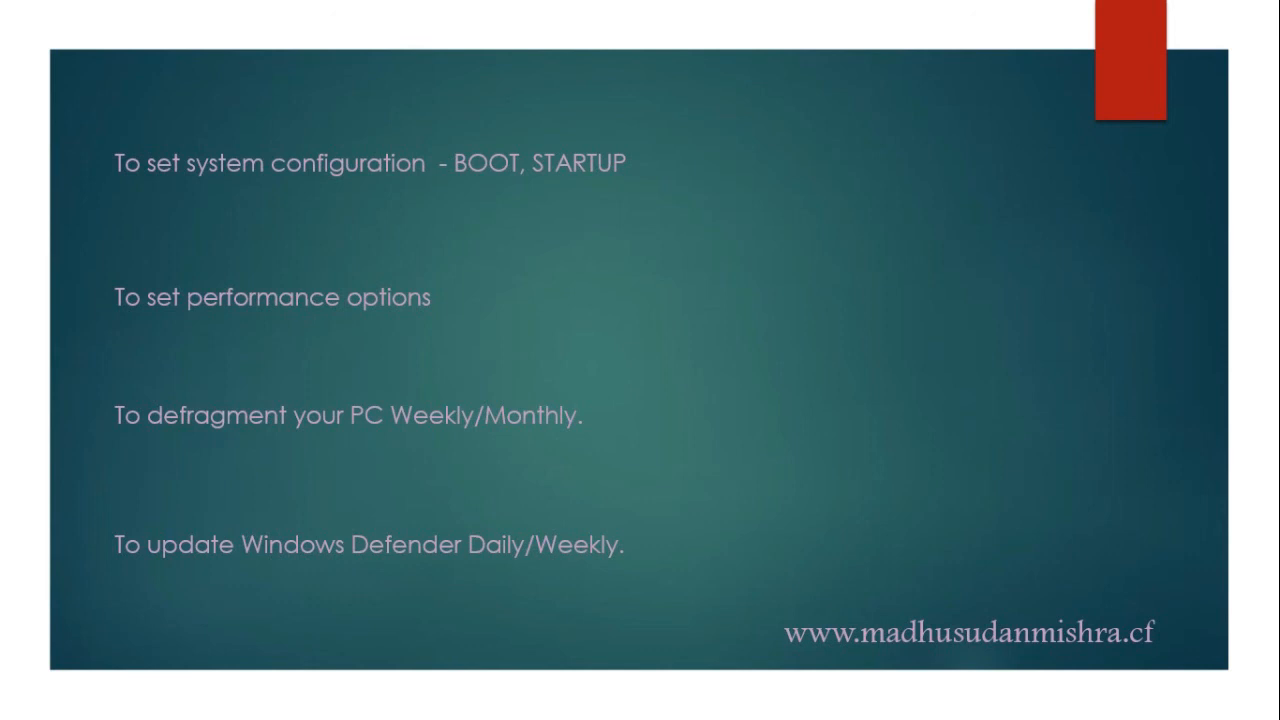
# Step: Search Windows for "windows defe" and open the Windows Defender desktop app
pyautogui.press('super')
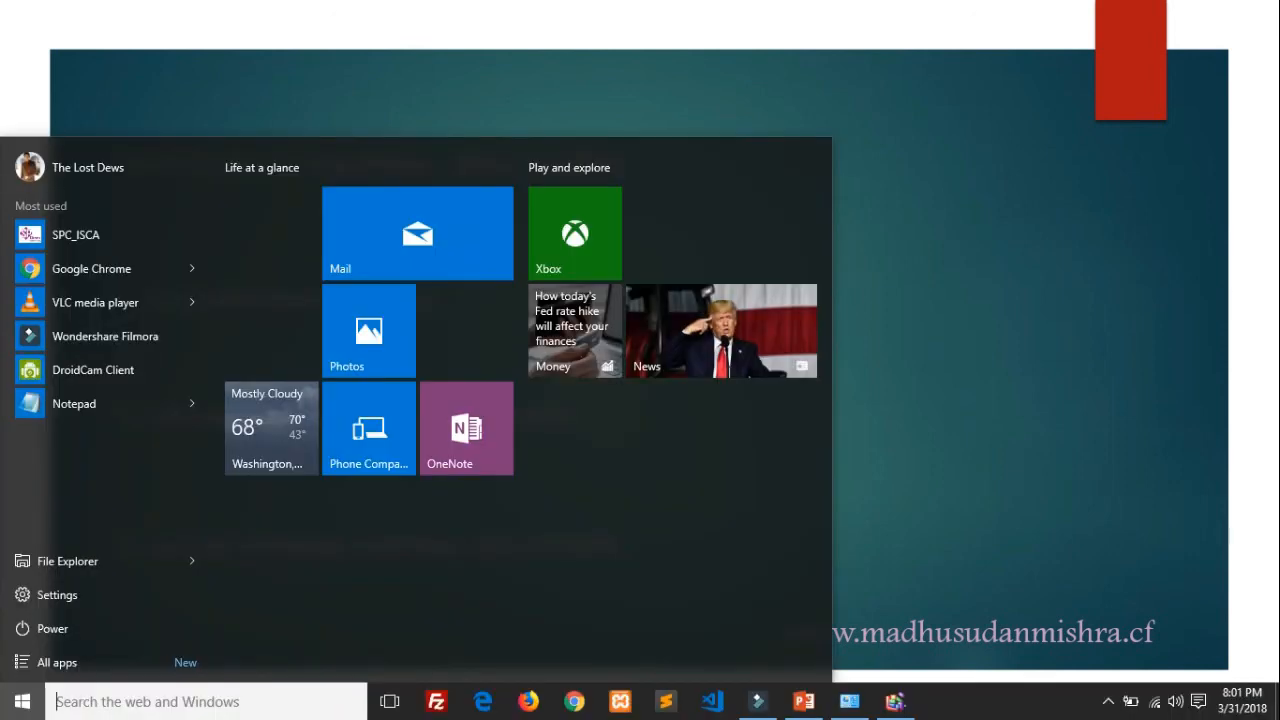
pyautogui.write('windows')
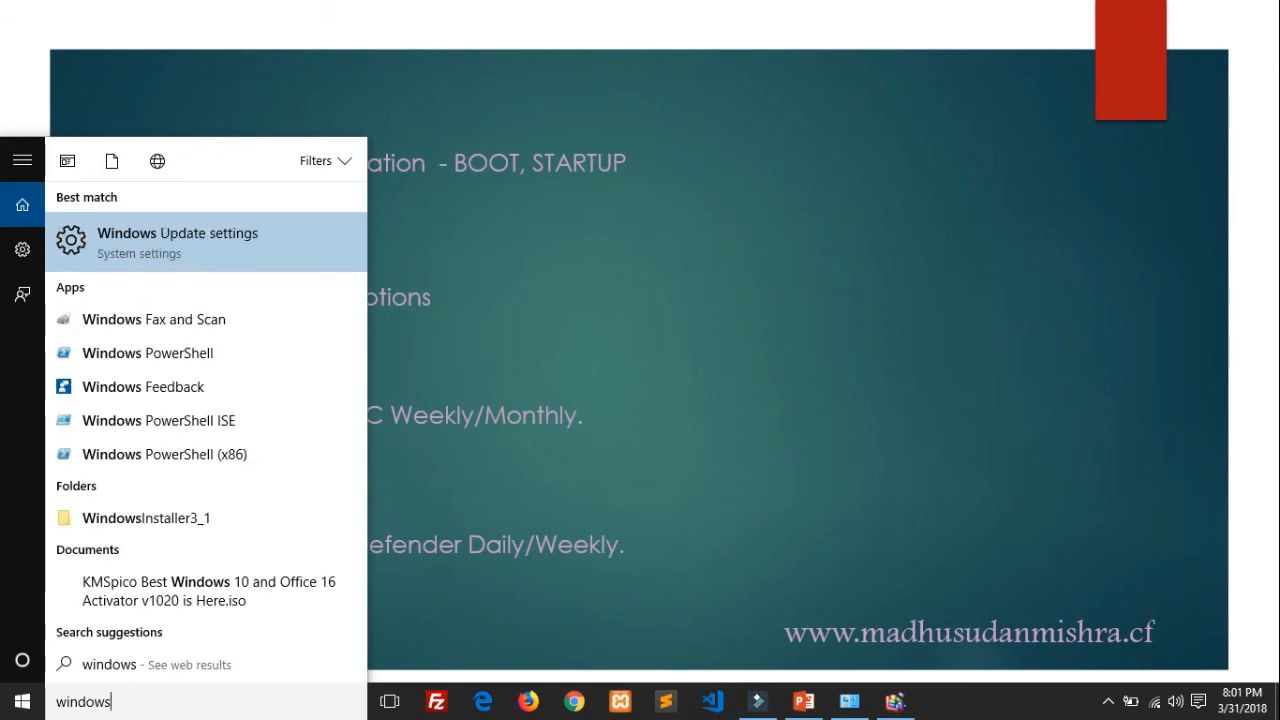
pyautogui.write('defe')
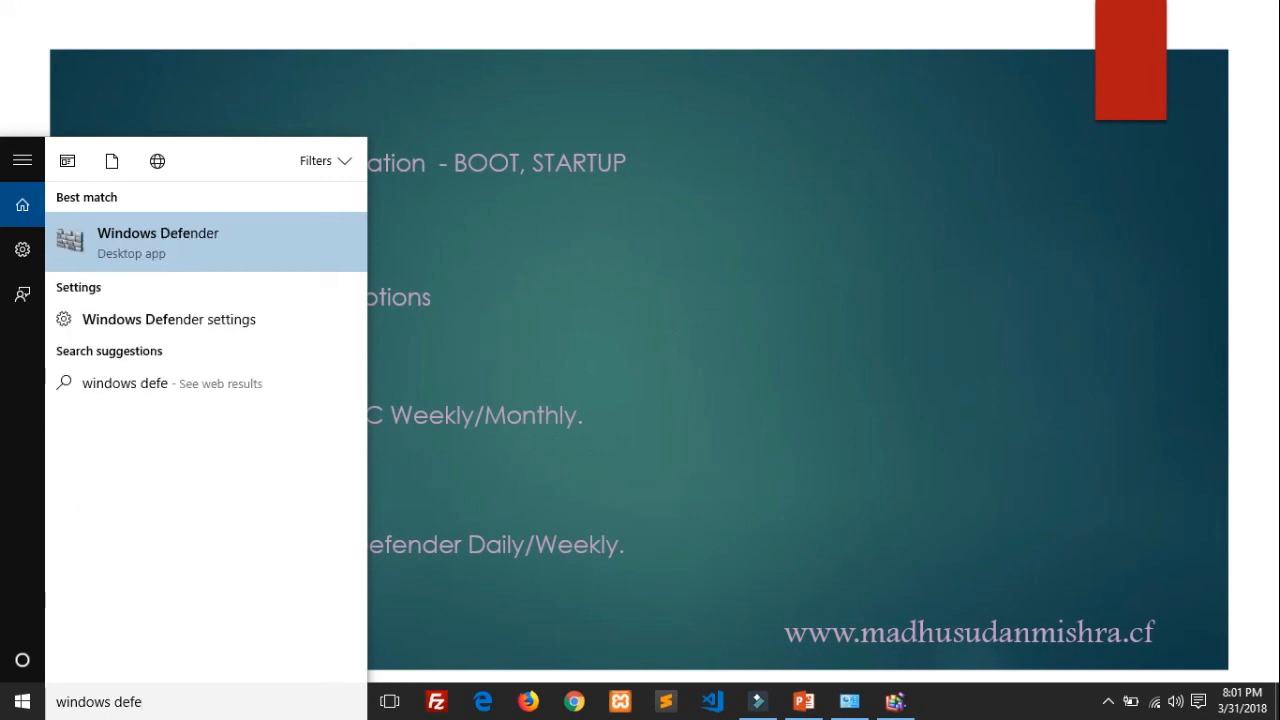
pyautogui.press('Return')
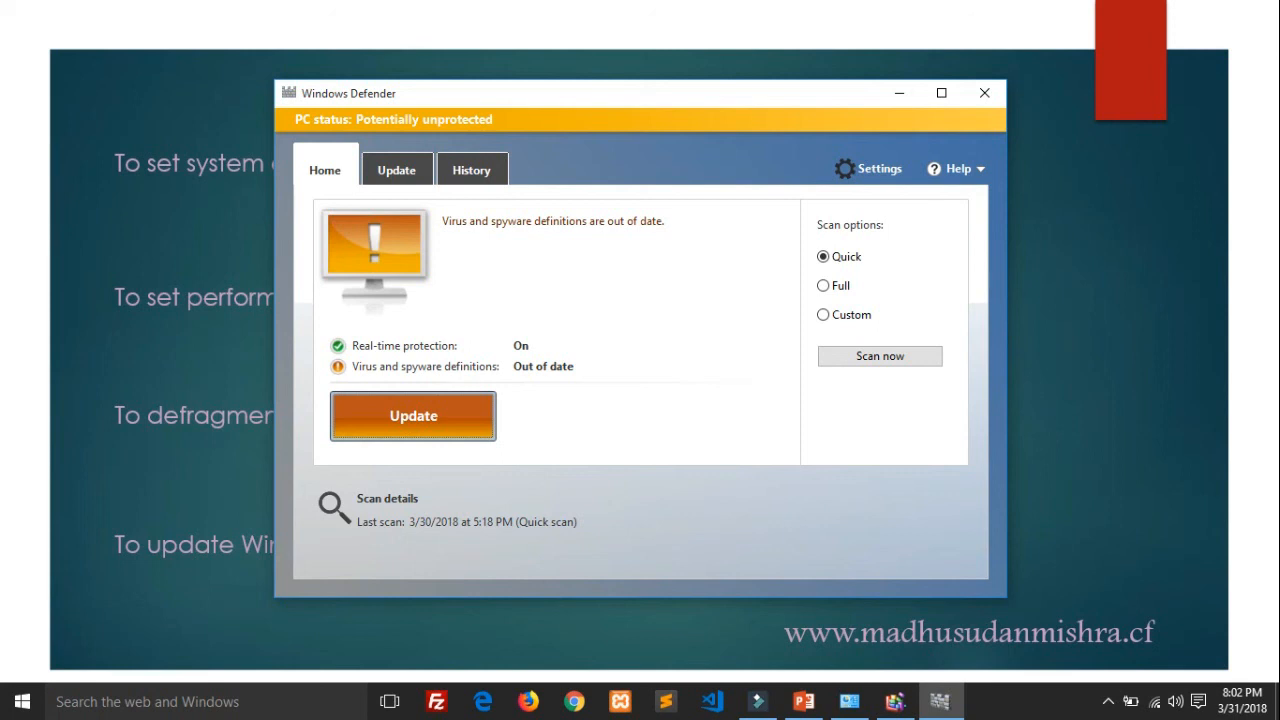
# Step: Start updating the virus and spyware definitions, and minimize the Windows Defender window during the update
pyautogui.press('Return')
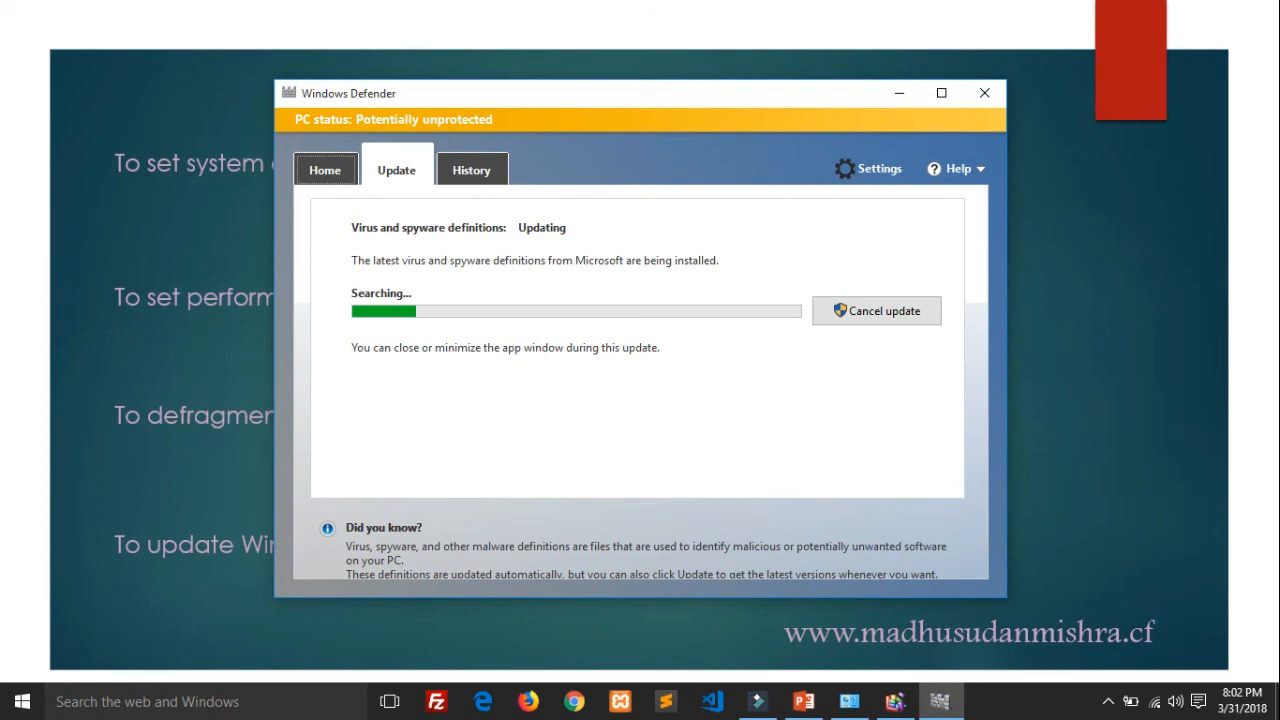
pyautogui.moveTo(600, 93); pyautogui.dragTo(535, 69)
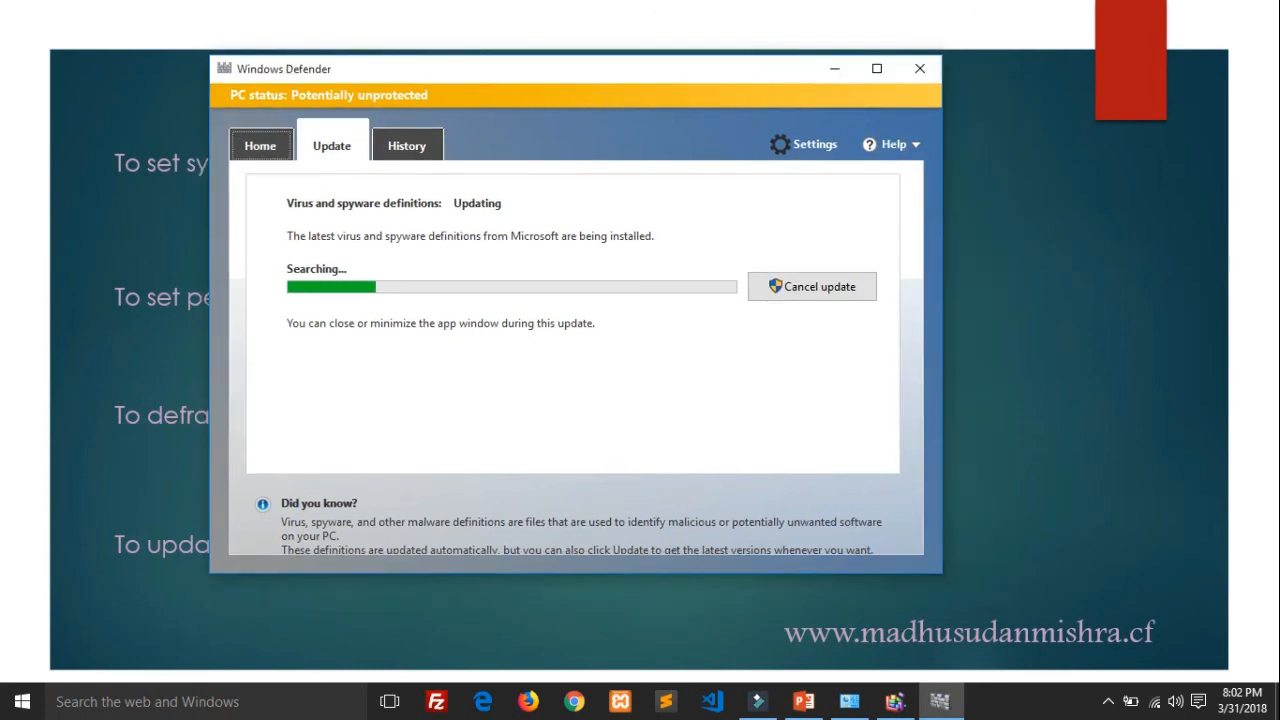
pyautogui.click(260, 146)
pyautogui.click(332, 146)
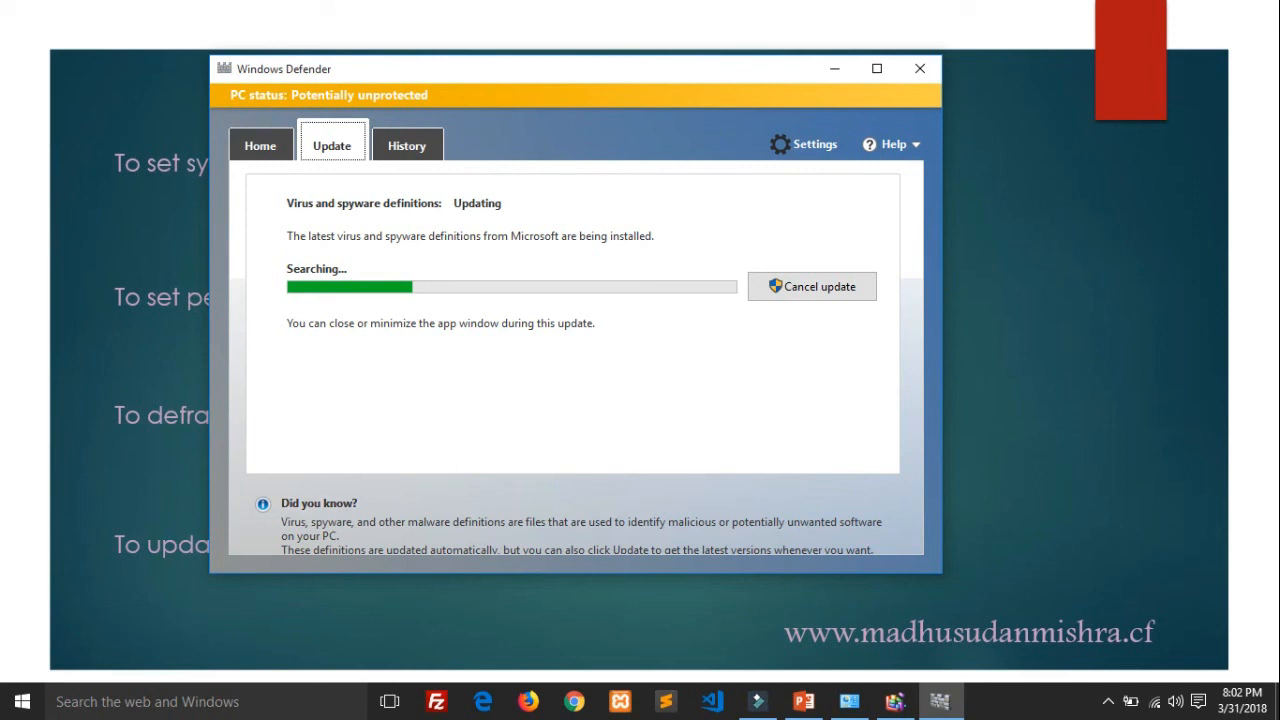
pyautogui.click(834, 68)
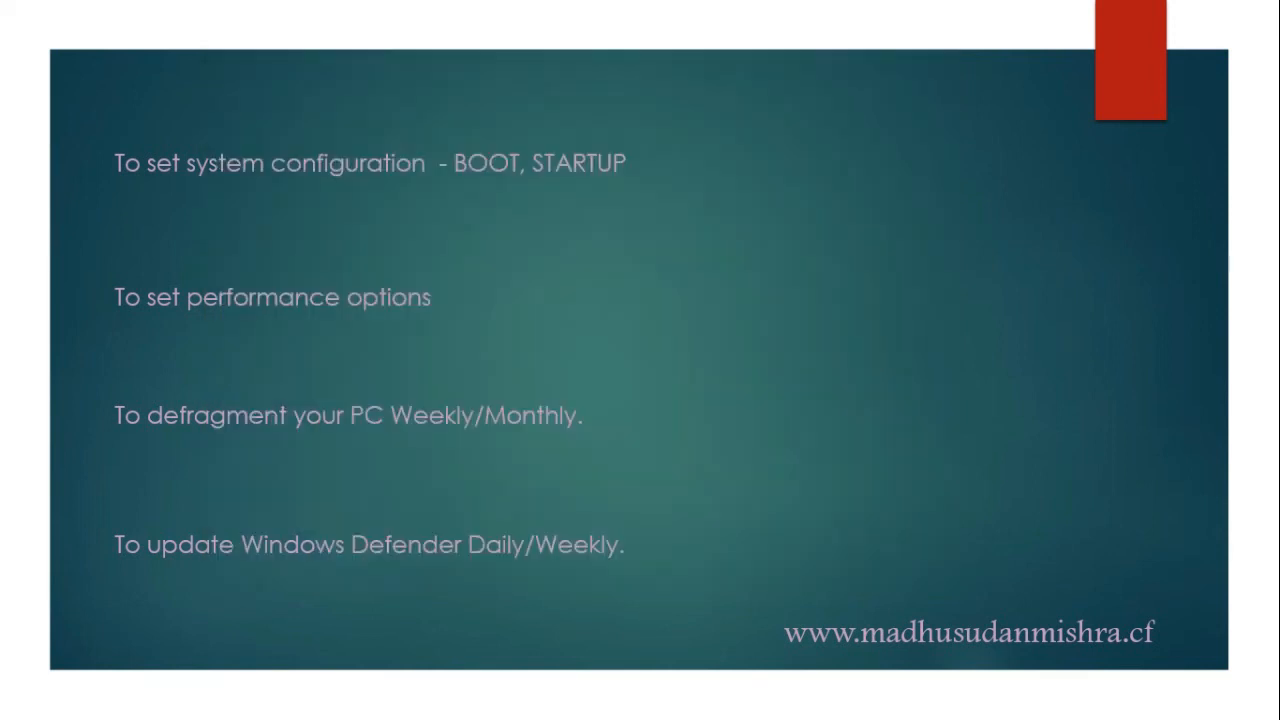